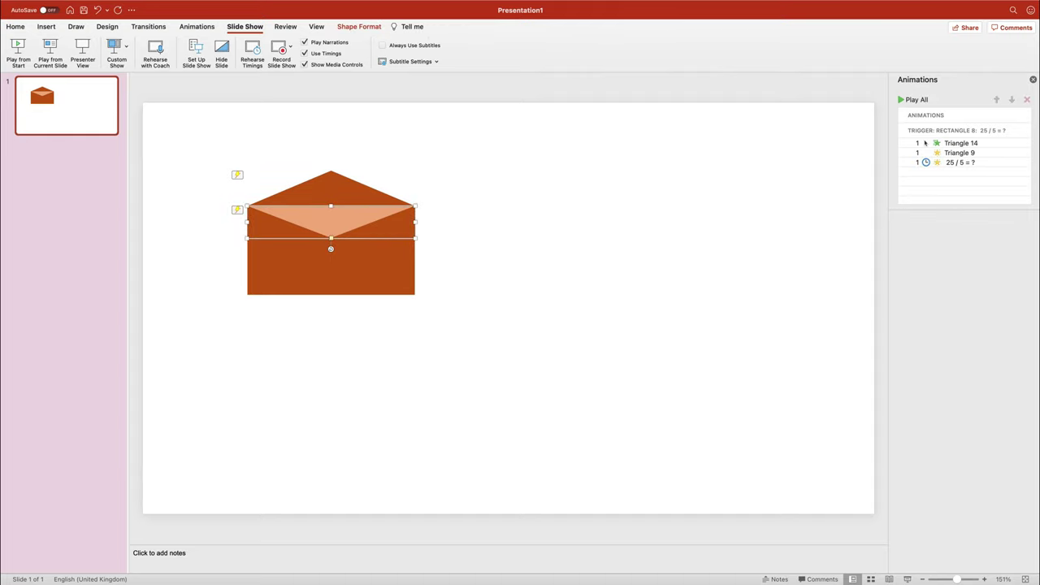
Replace Triangle 9's emphasis animation with Fill Color and choose its effect color.
left_click(924, 153)
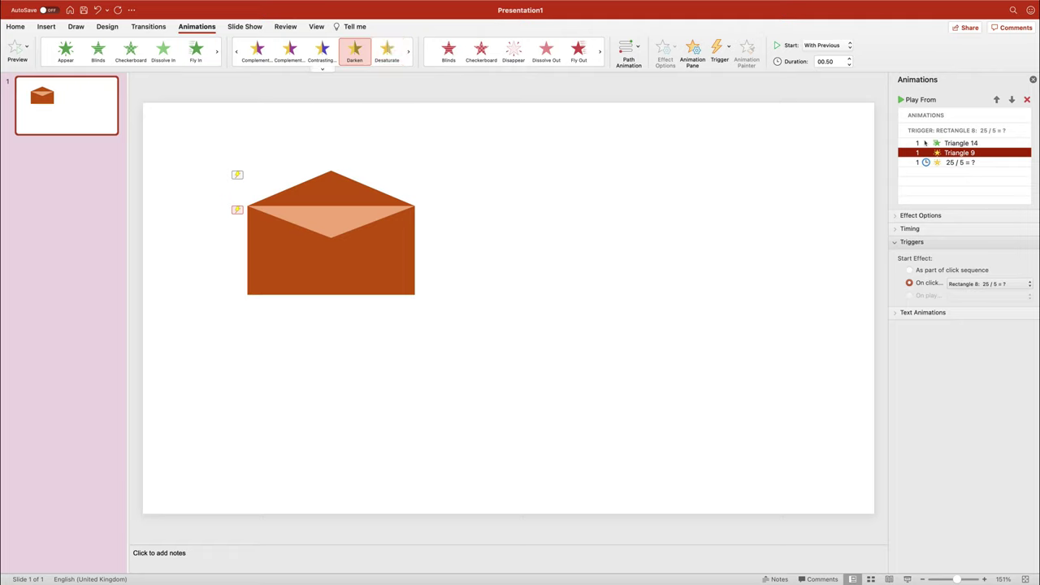
left_click(323, 70)
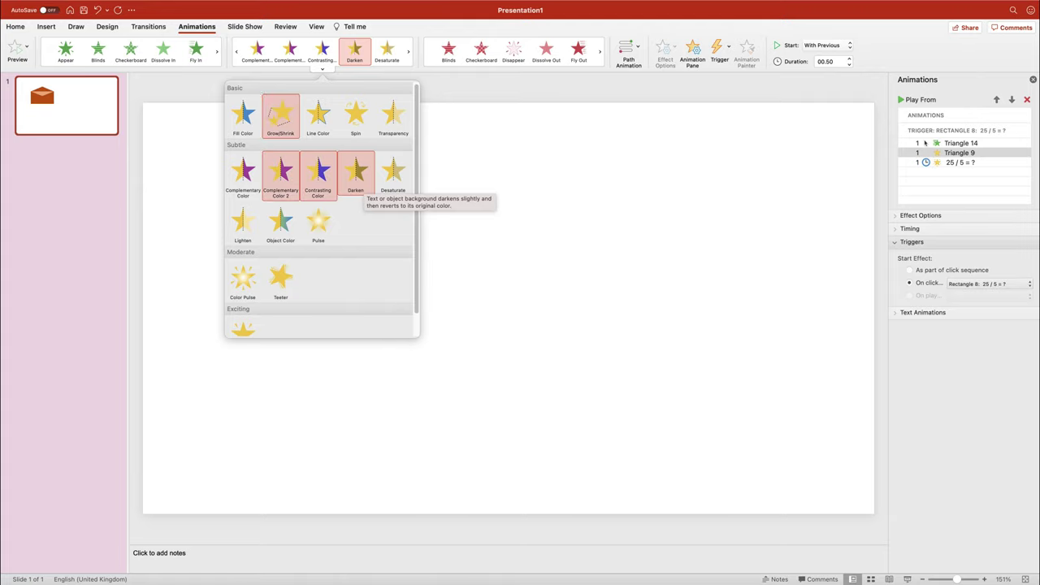
left_click(243, 118)
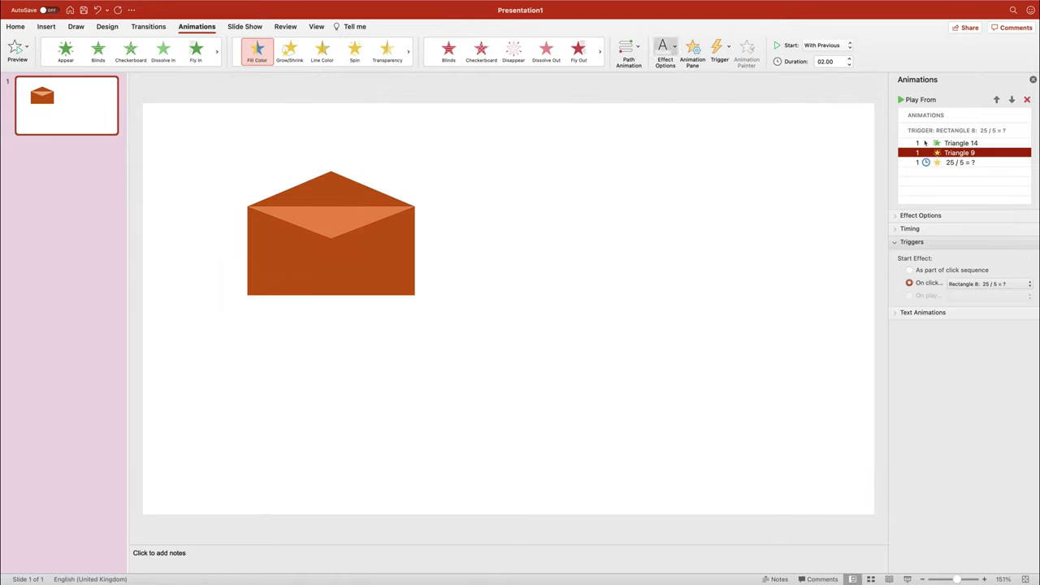
key("Return")
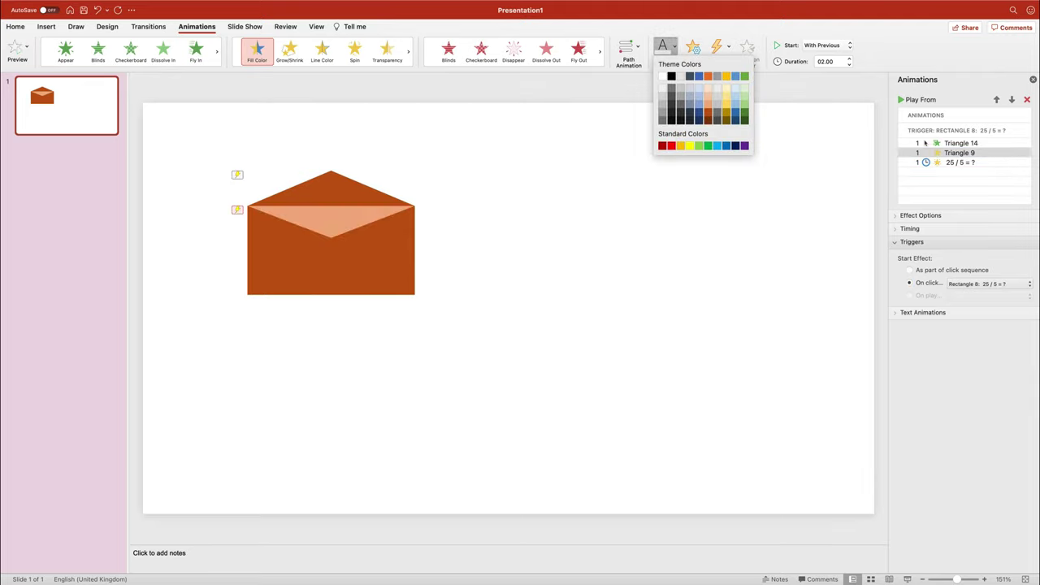
key("Right")
key("Return")
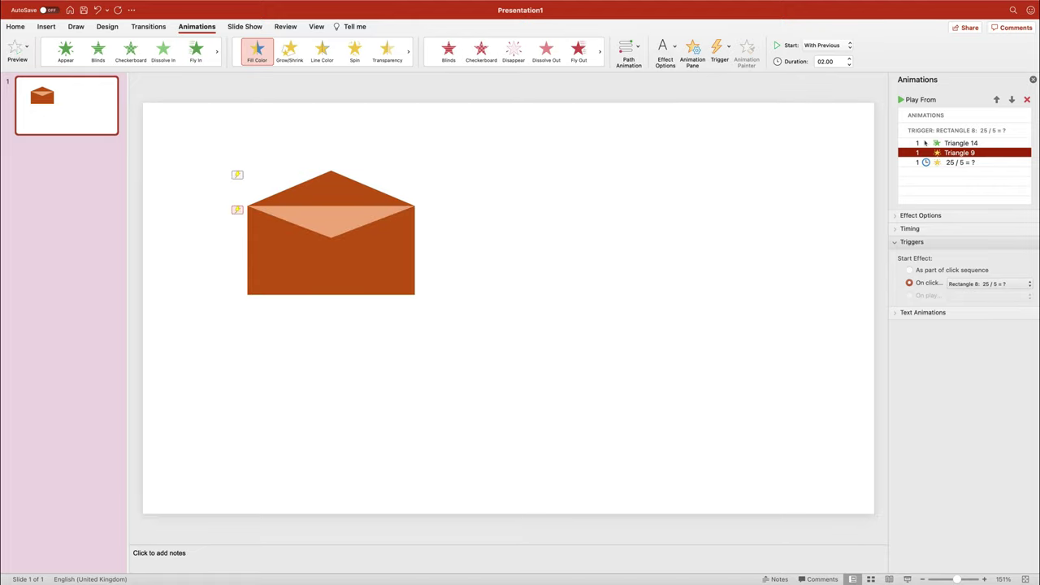
Shorten the duration of Triangle 9's Fill Color animation.
key("Tab")
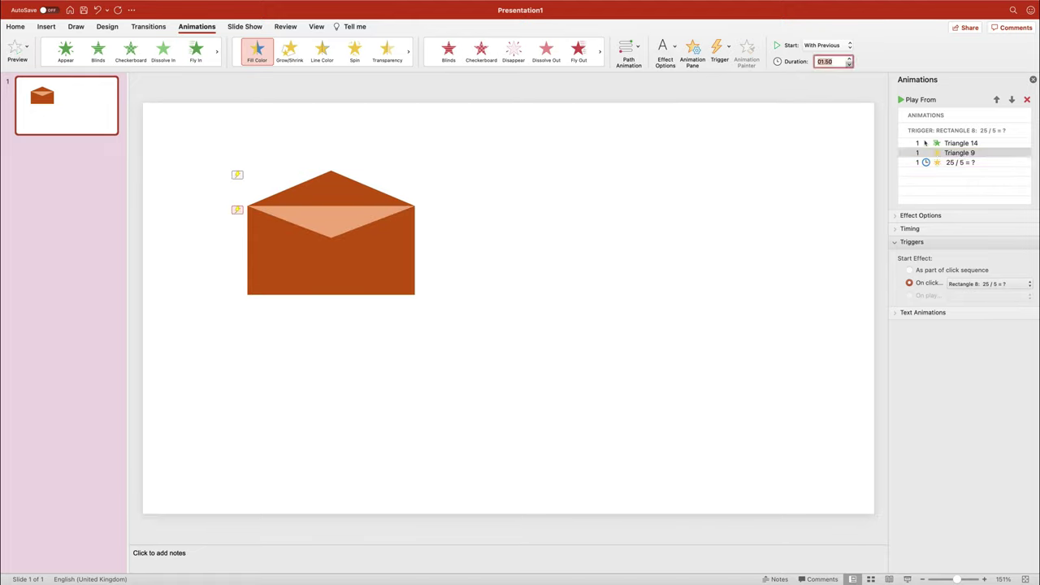
key("Down")
key("Down")
key("Down")
key("Down")
key("Down")
key("Down")
key("Escape")
Move the whole envelope down toward the slide's left edge and duplicate it twice to form an evenly spaced row of three.
left_click_drag(516, 135, 240, 330)
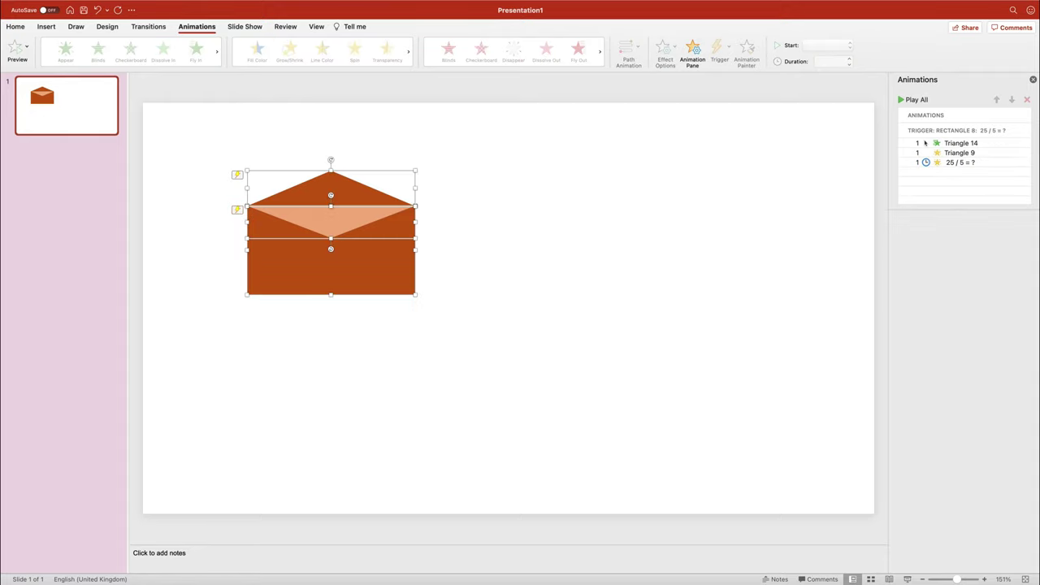
left_click_drag(363, 276, 314, 347)
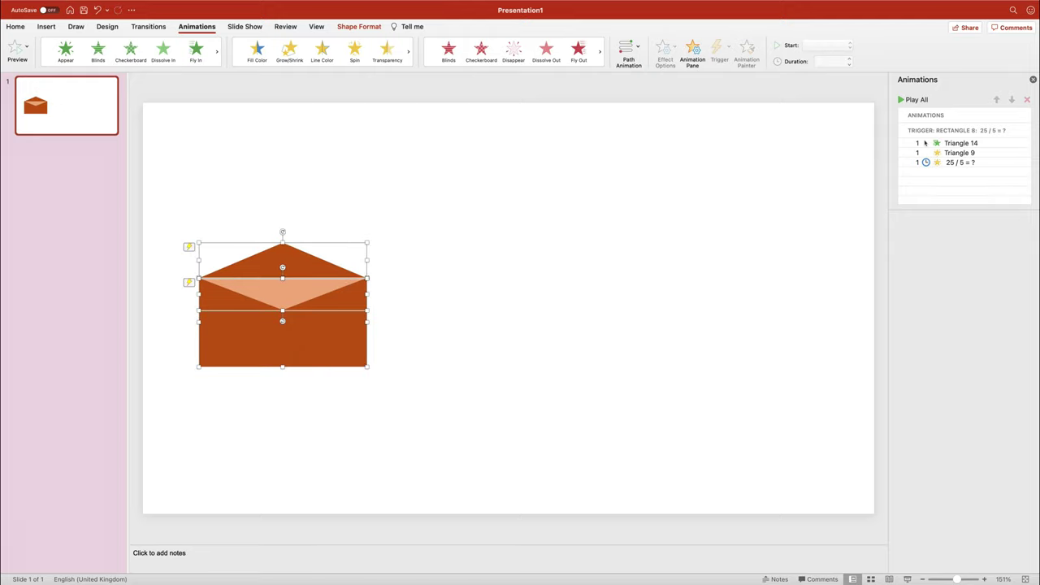
key("super+d")
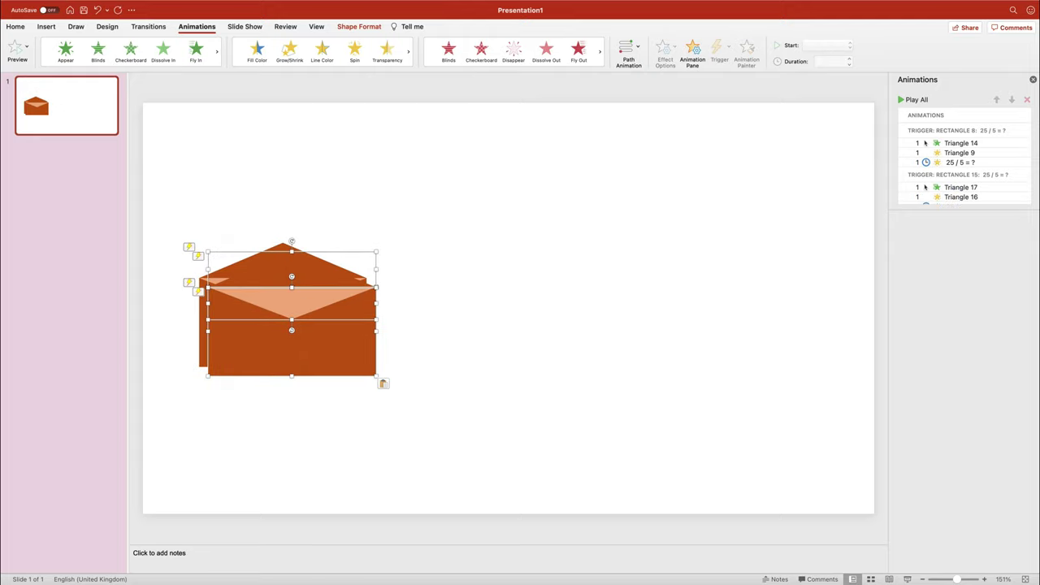
left_click_drag(315, 358, 737, 340)
key("super+d")
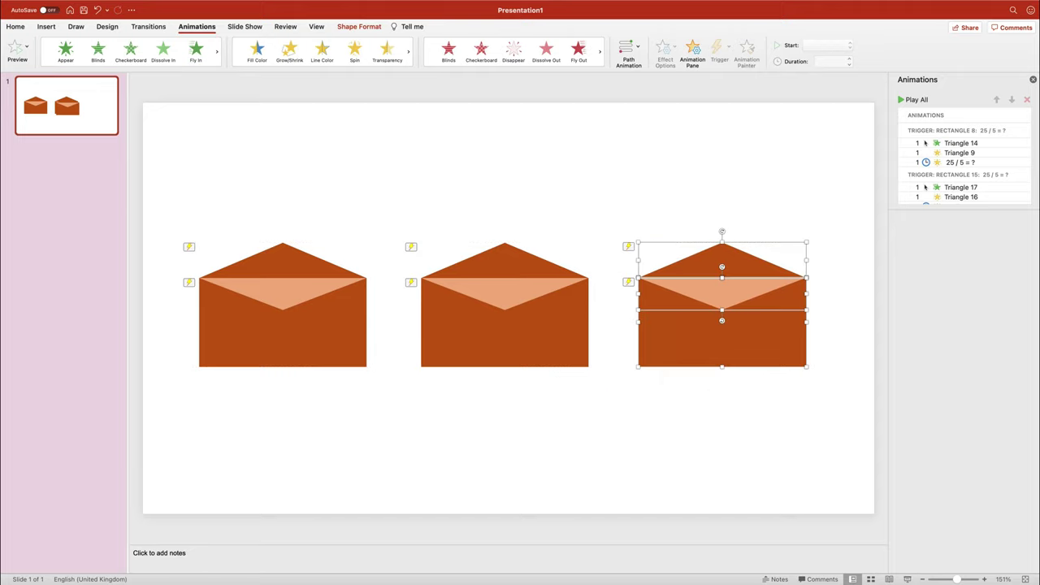
key("Escape")
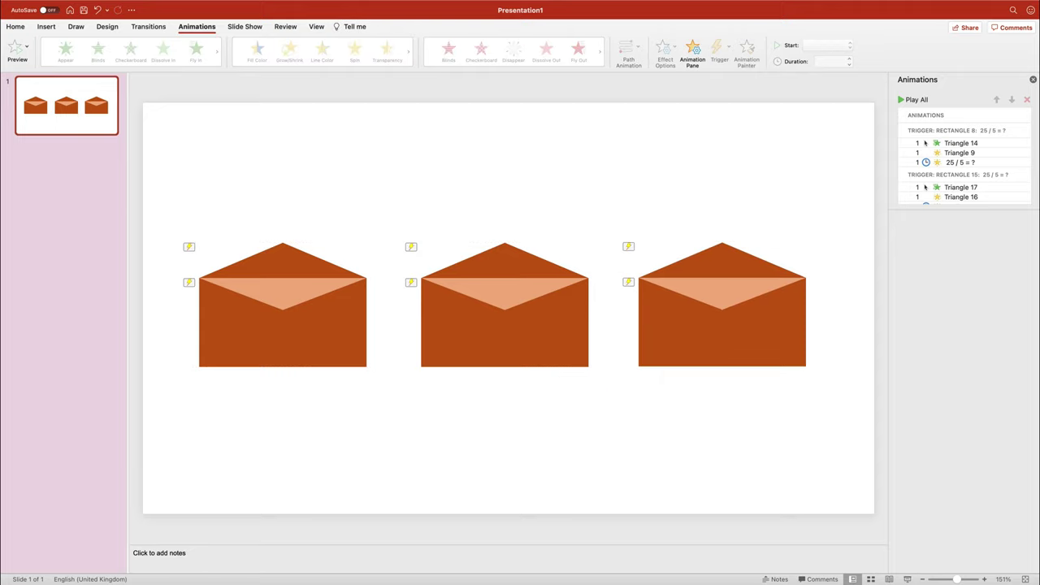
Move the row of three envelopes to the slide's upper half and place a copy of the row aligned below it.
left_click_drag(167, 163, 793, 428)
left_click_drag(755, 362, 741, 419)
key("super+v")
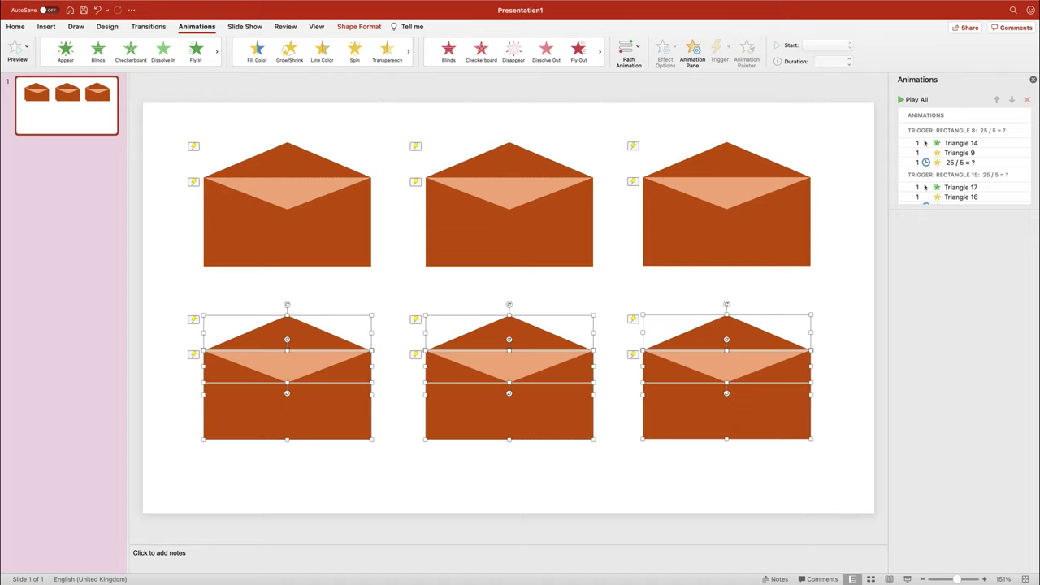
key("Escape")
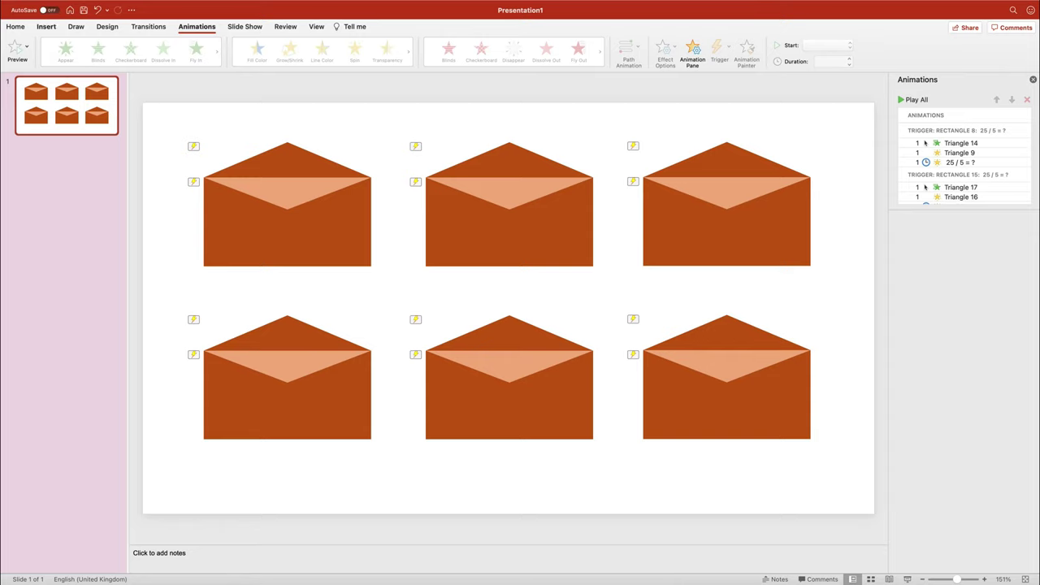
Select the upper flap and the body of the middle envelope in the upper row together.
left_click(16, 27)
left_click(510, 162)
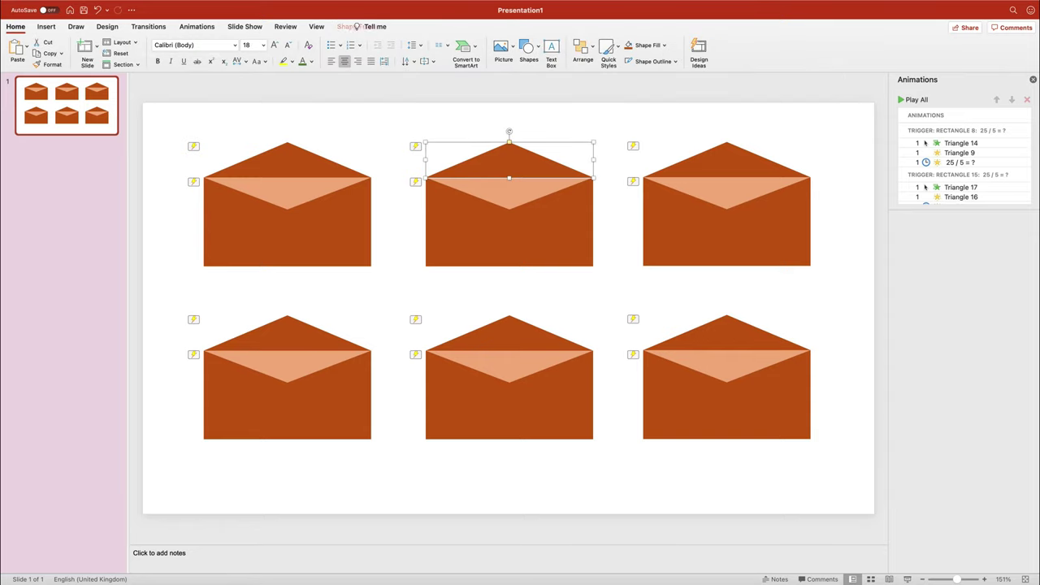
left_click(509, 236)
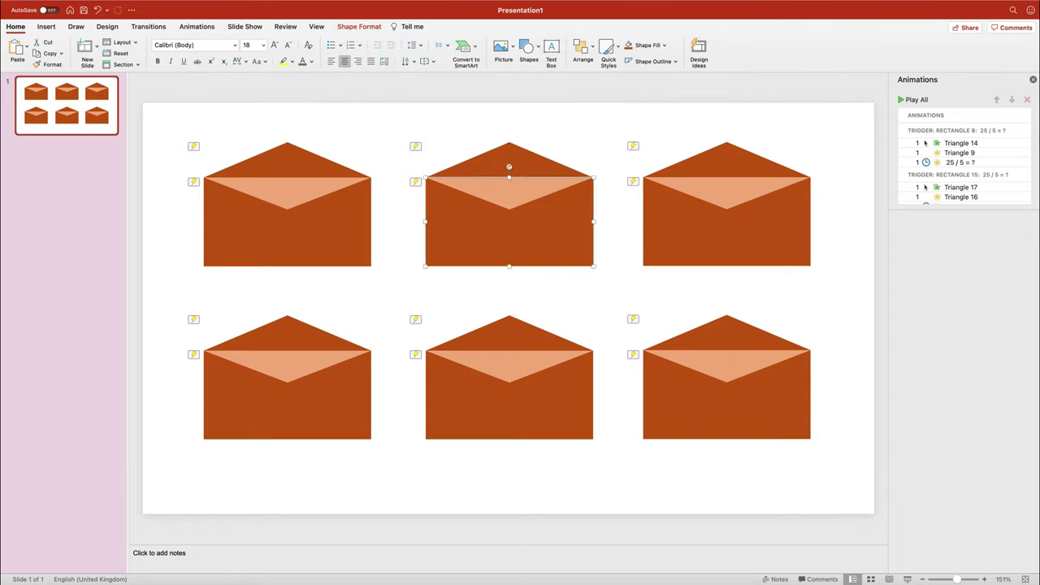
left_click(510, 156)
left_click(510, 236, "shift")
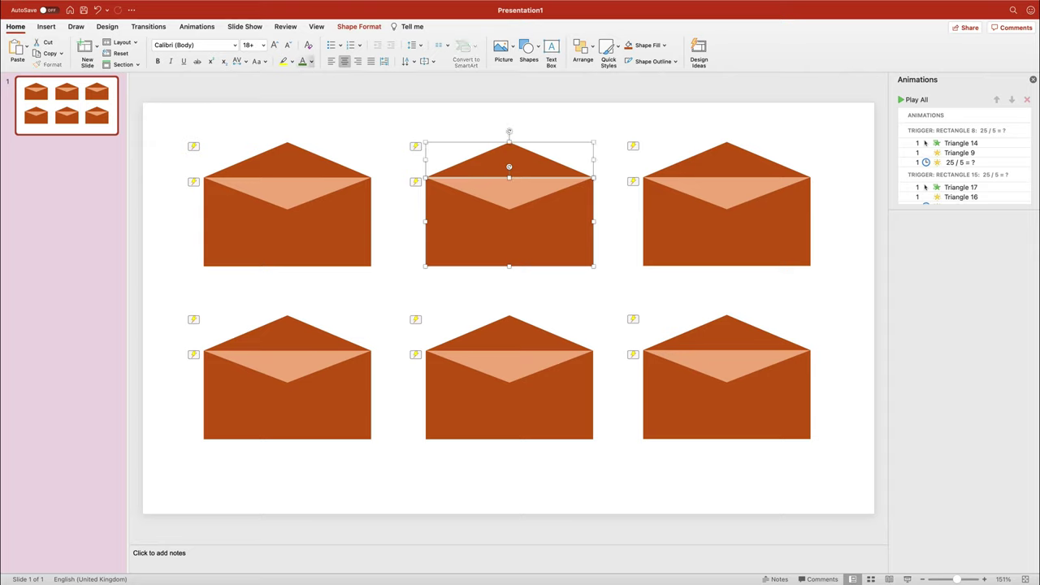
left_click(311, 62)
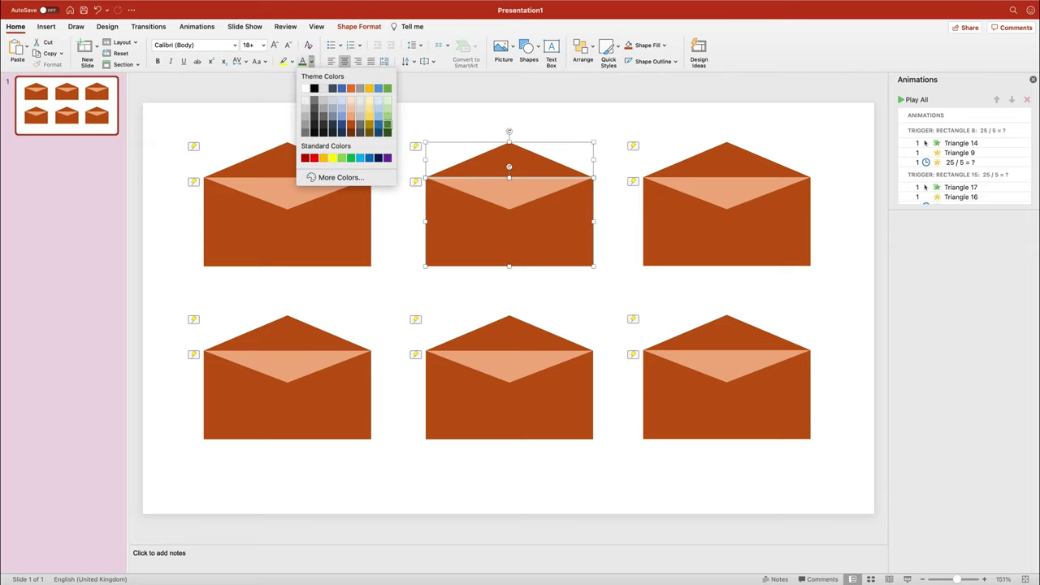
left_click(387, 122)
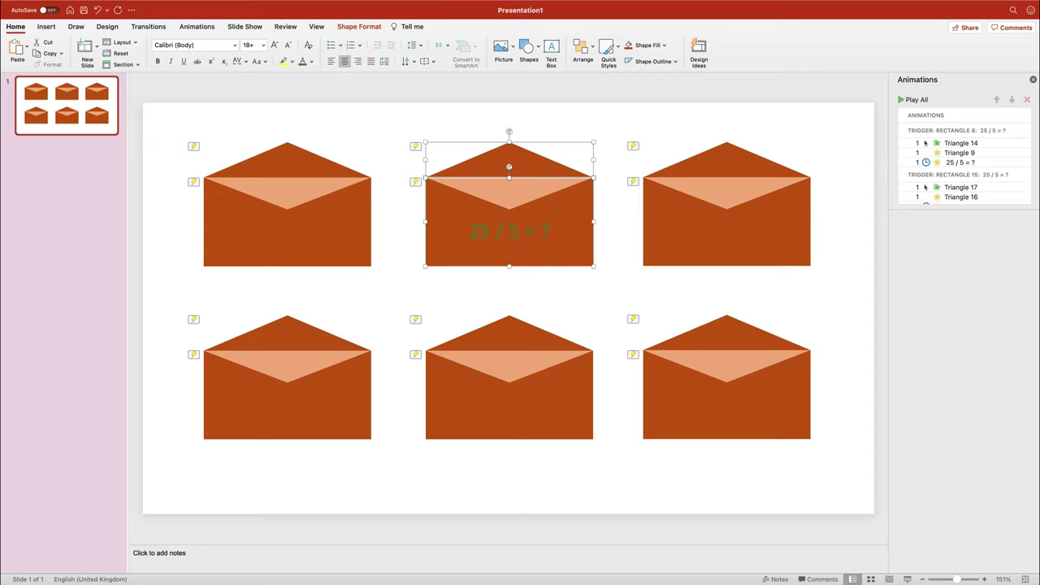
key("super+z")
Fill the upper-row middle envelope's flap and body with dark green, and those of the upper-row right envelope with dark blue.
left_click(359, 27)
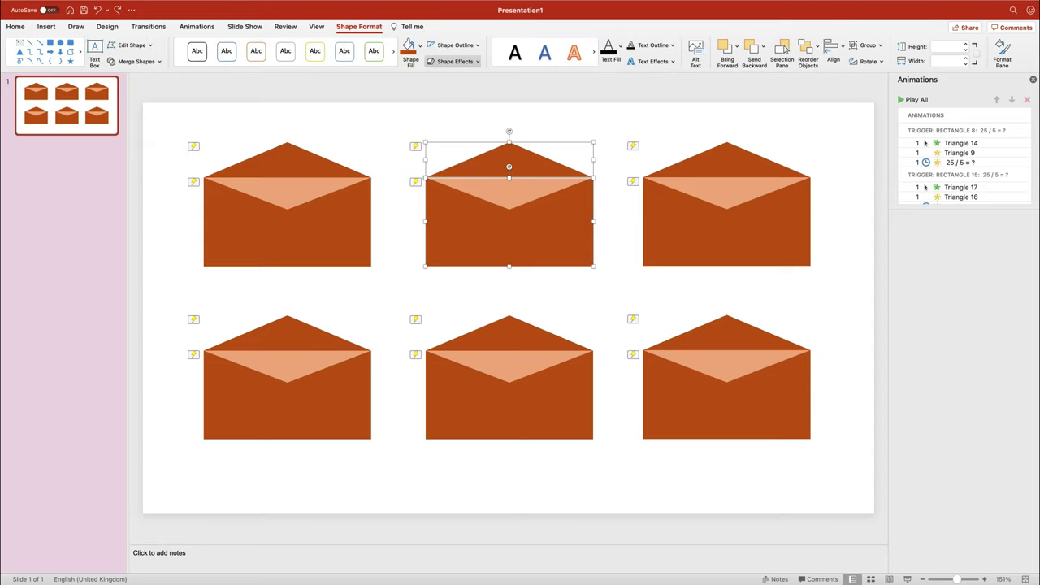
left_click(420, 46)
left_click(490, 130)
left_click(727, 228)
left_click(420, 46)
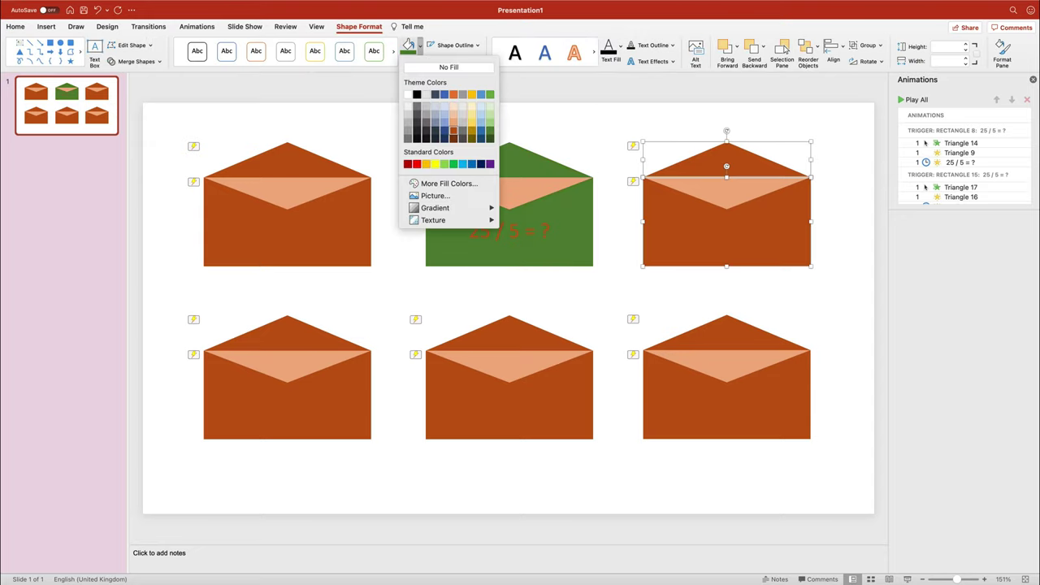
left_click(481, 131)
Fill the lower-row right envelope's flap and body with dark gray, and those of the lower-row middle envelope with purple.
left_click(727, 390)
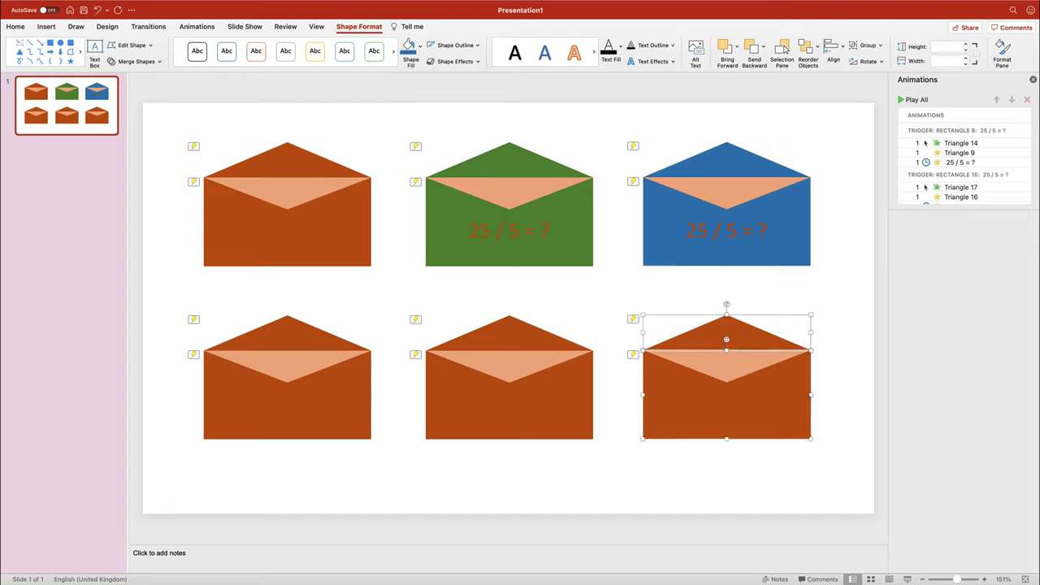
left_click(420, 45)
left_click(426, 130)
left_click(509, 390)
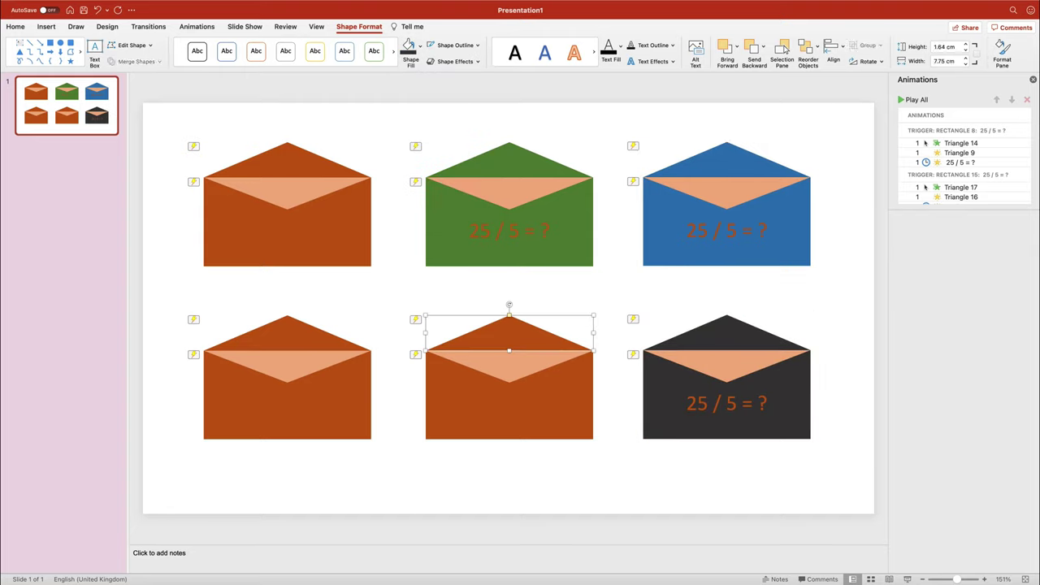
left_click(420, 45)
left_click(490, 164)
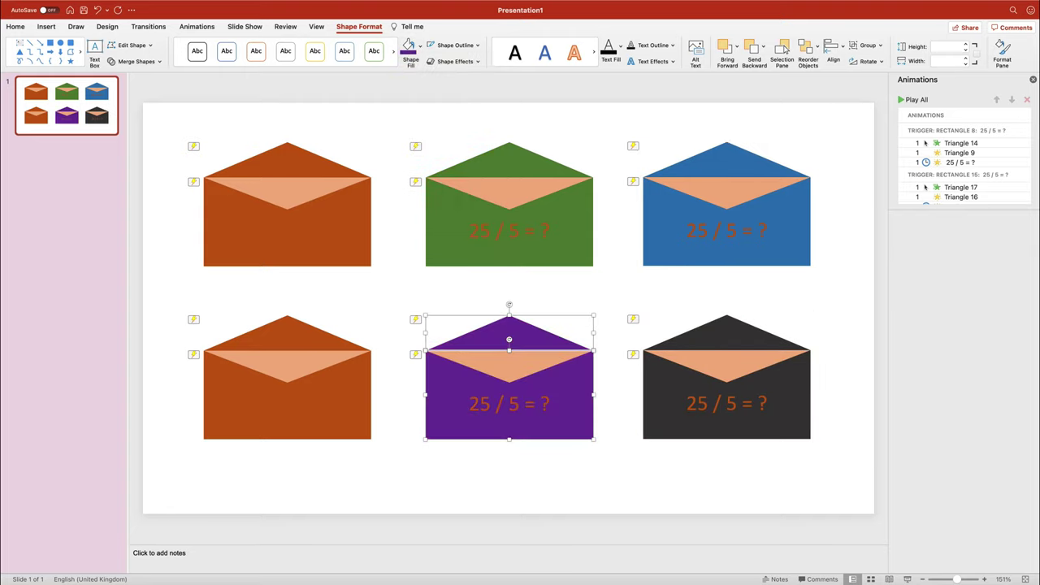
Fill the upper flap and body of the lower-row left envelope with dark gold.
left_click(287, 390)
left_click(420, 46)
left_click(472, 131)
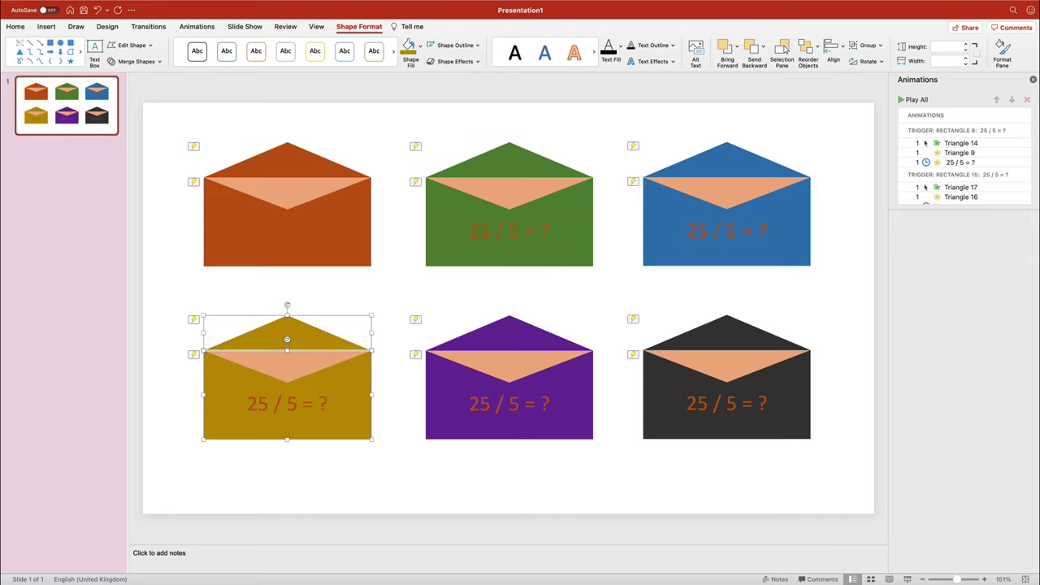
Fill the inner downward-pointing triangle of the green envelope with light green.
left_click(508, 192)
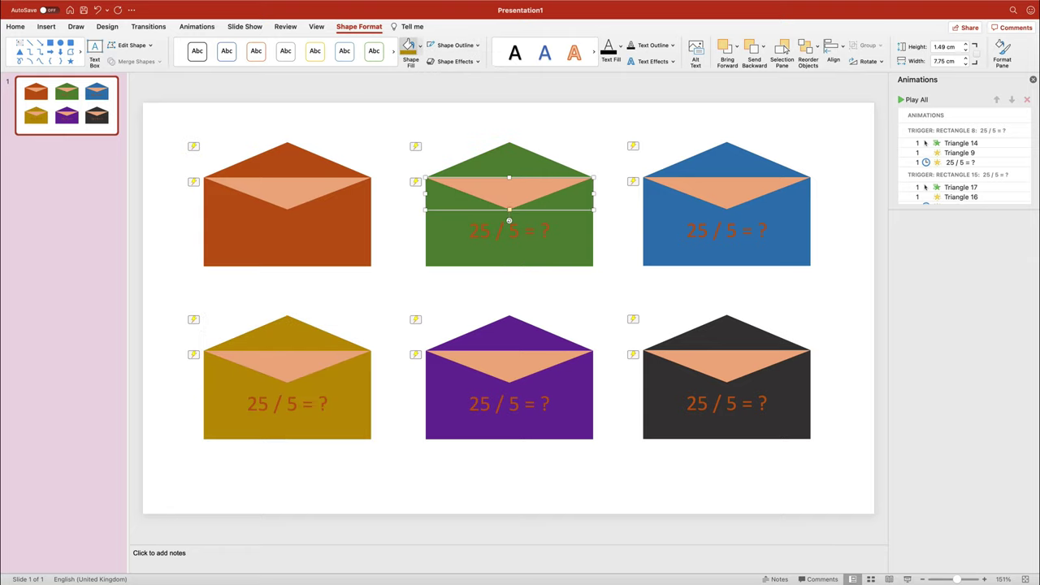
left_click(420, 46)
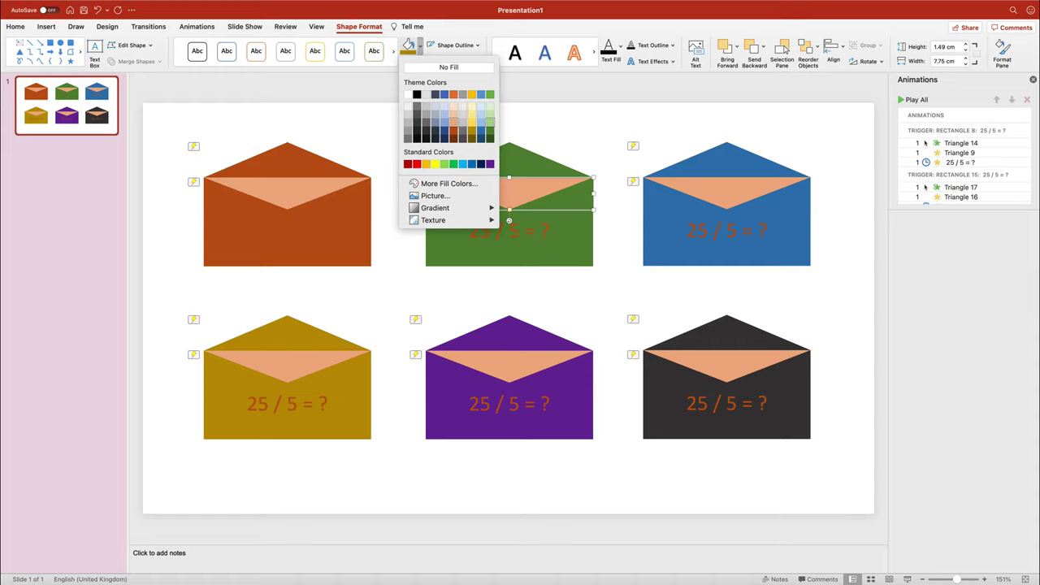
left_click(490, 131)
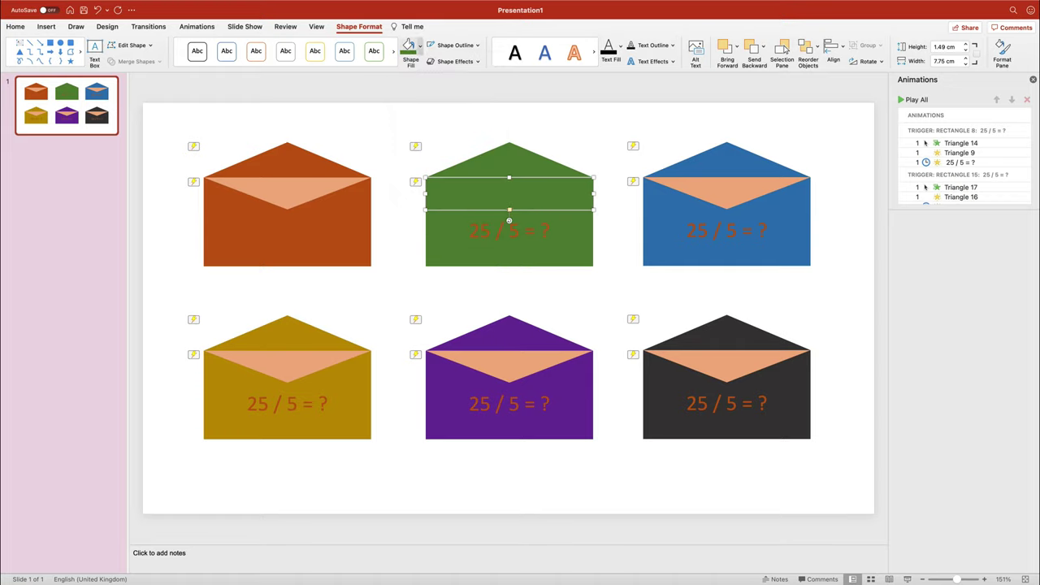
left_click(420, 45)
left_click(490, 123)
Fill the blue envelope's inner triangle with light blue and the dark gray envelope's inner triangle with medium gray.
left_click(727, 192)
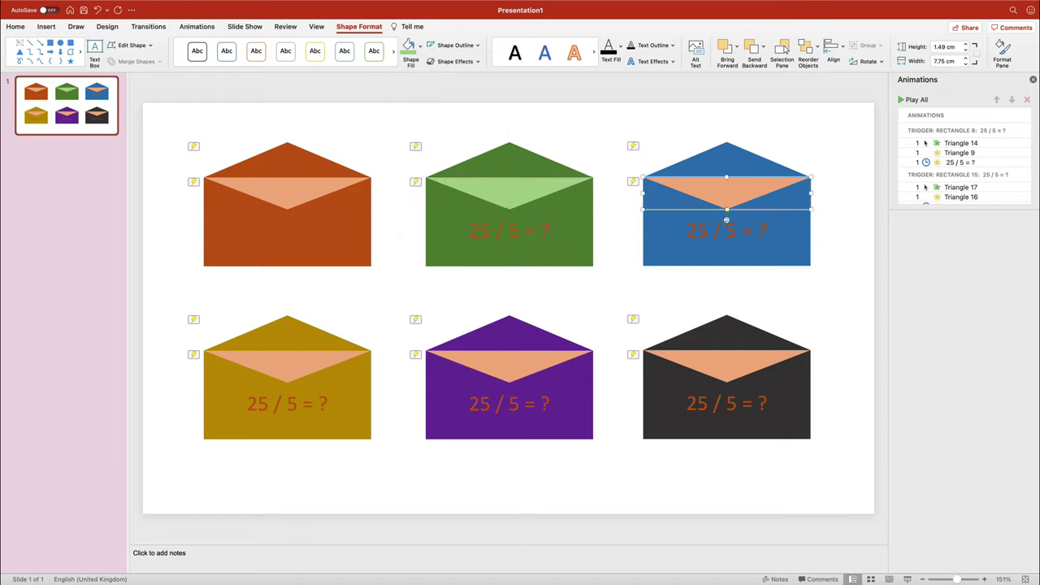
left_click(420, 45)
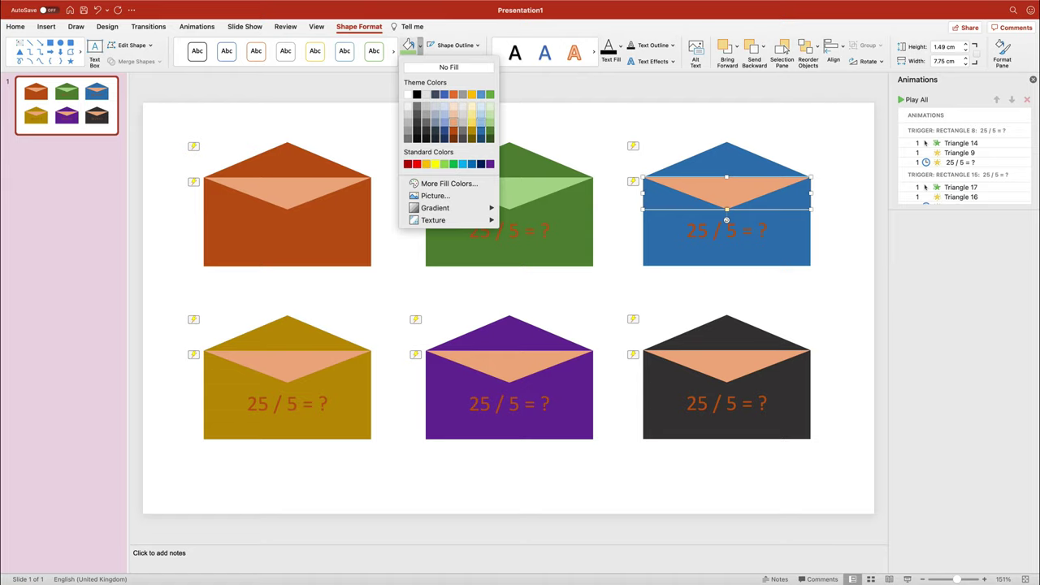
left_click(480, 123)
left_click(726, 365)
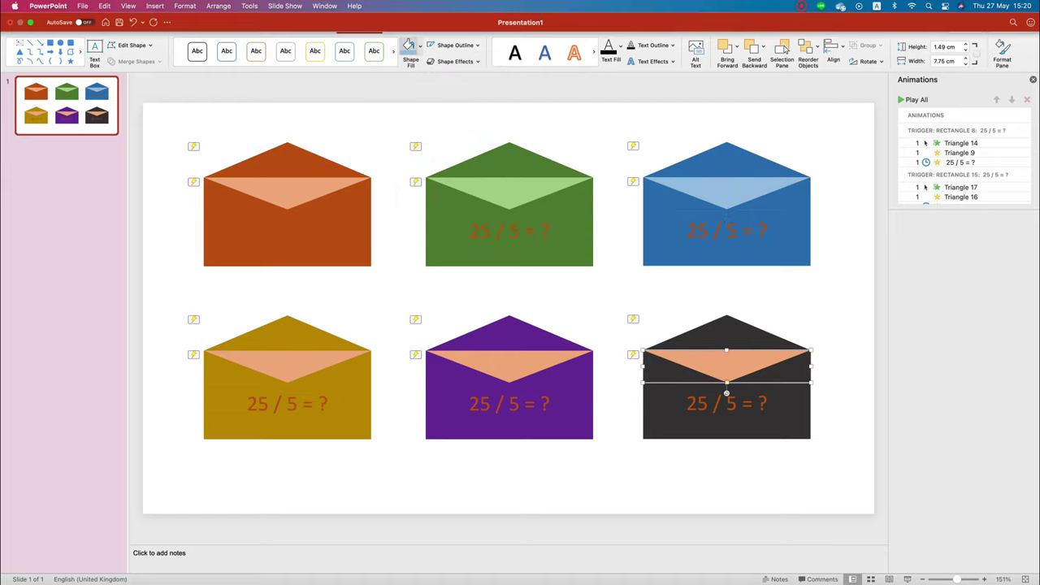
left_click(420, 45)
left_click(426, 123)
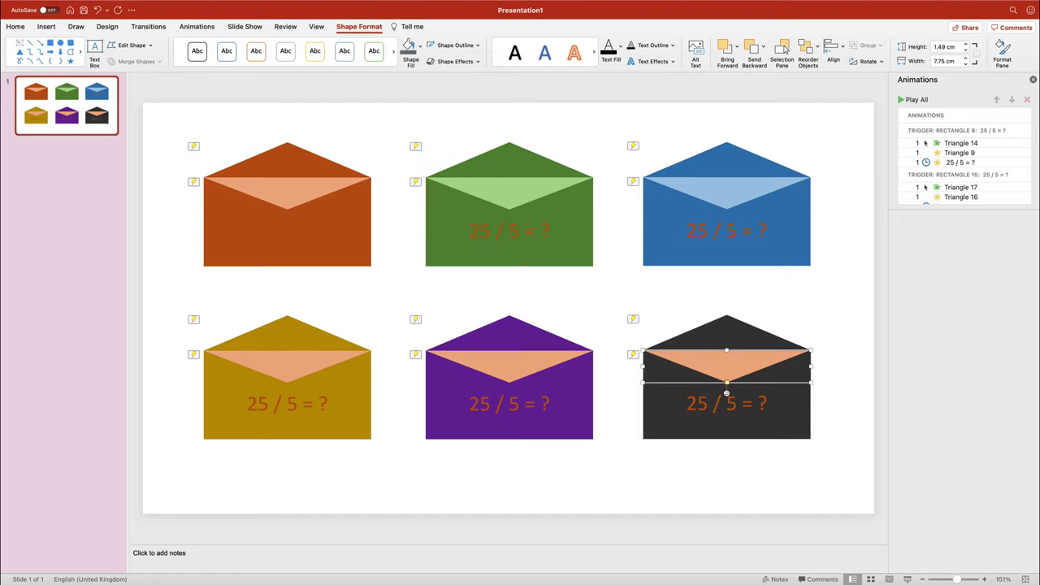
Fill the purple envelope's inner triangle with a brighter purple, sampling the envelope's own color and raising its HSB brightness to 88%.
left_click(509, 366)
left_click(420, 46)
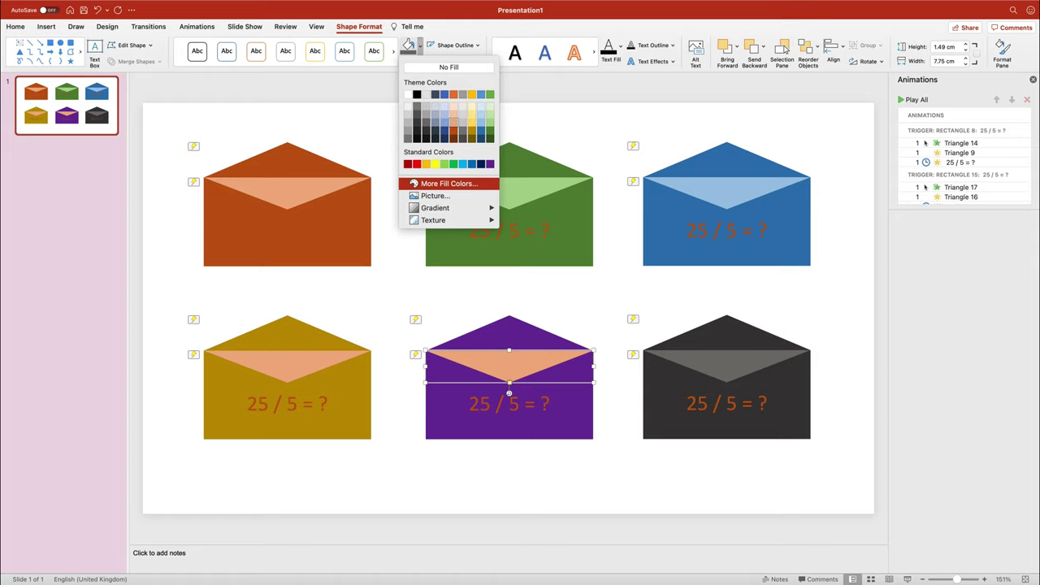
left_click(449, 184)
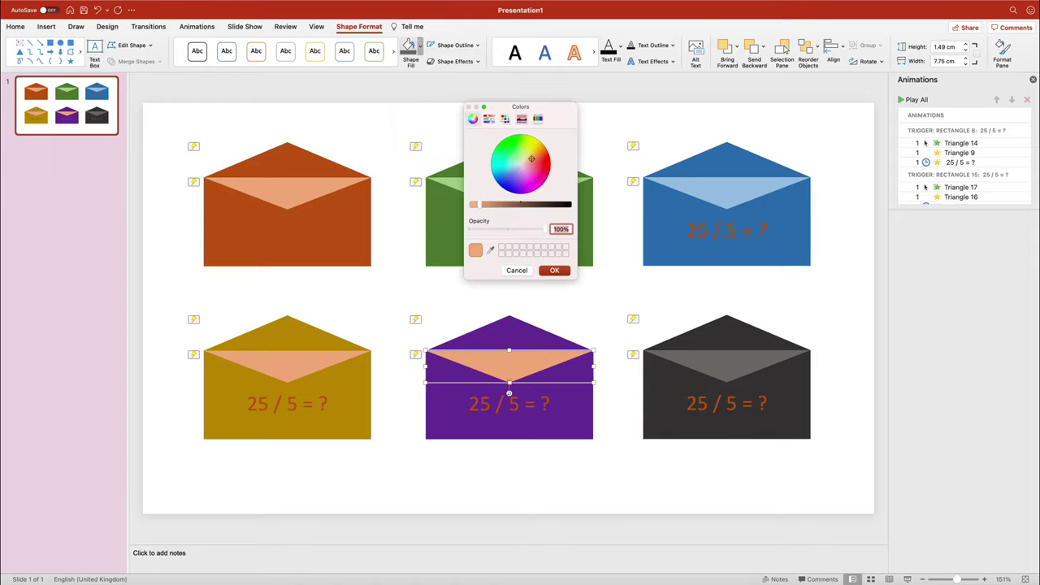
left_click(489, 119)
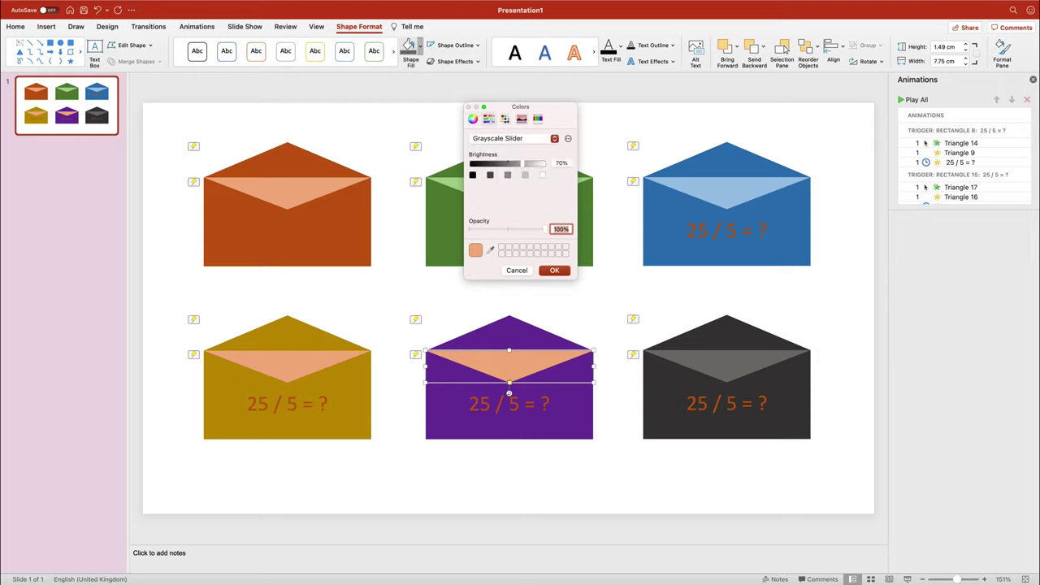
left_click(512, 139)
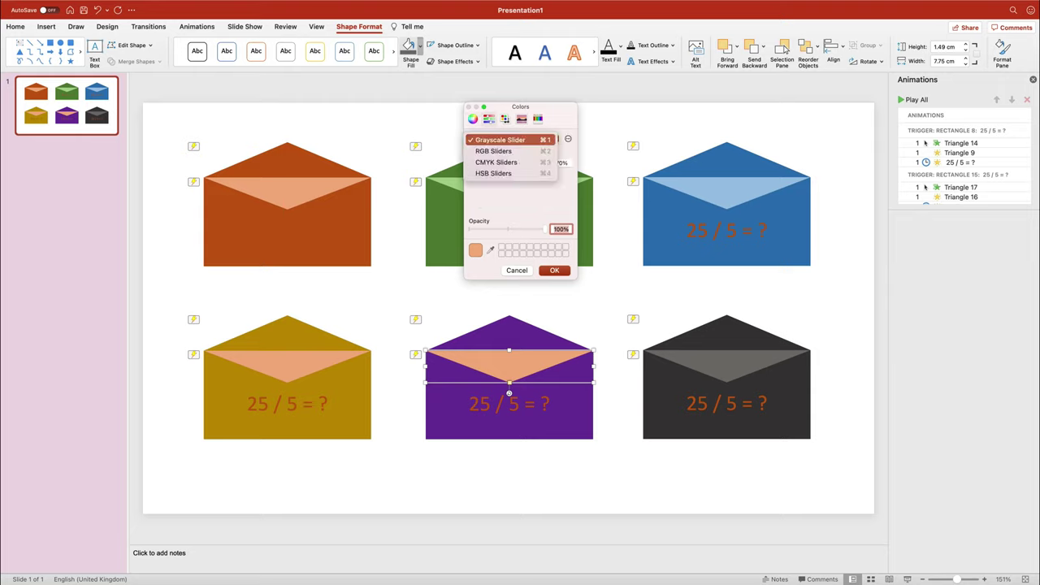
left_click(496, 173)
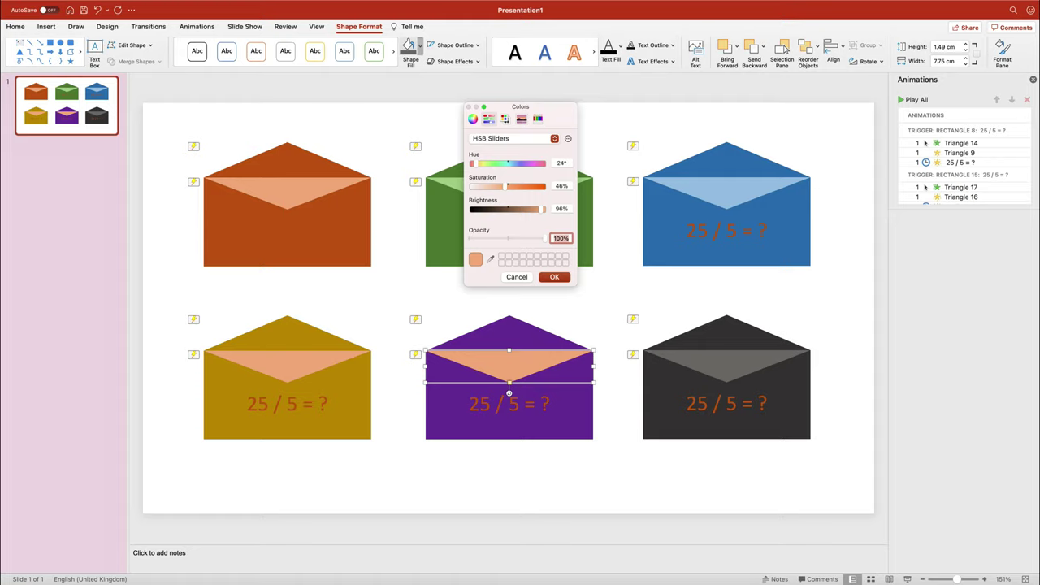
left_click(490, 258)
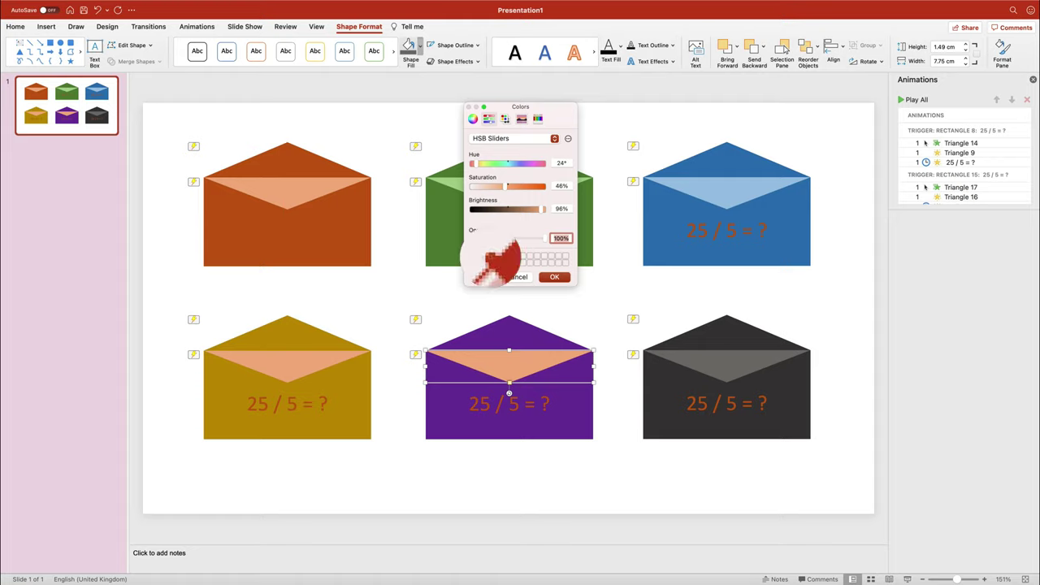
left_click(514, 340)
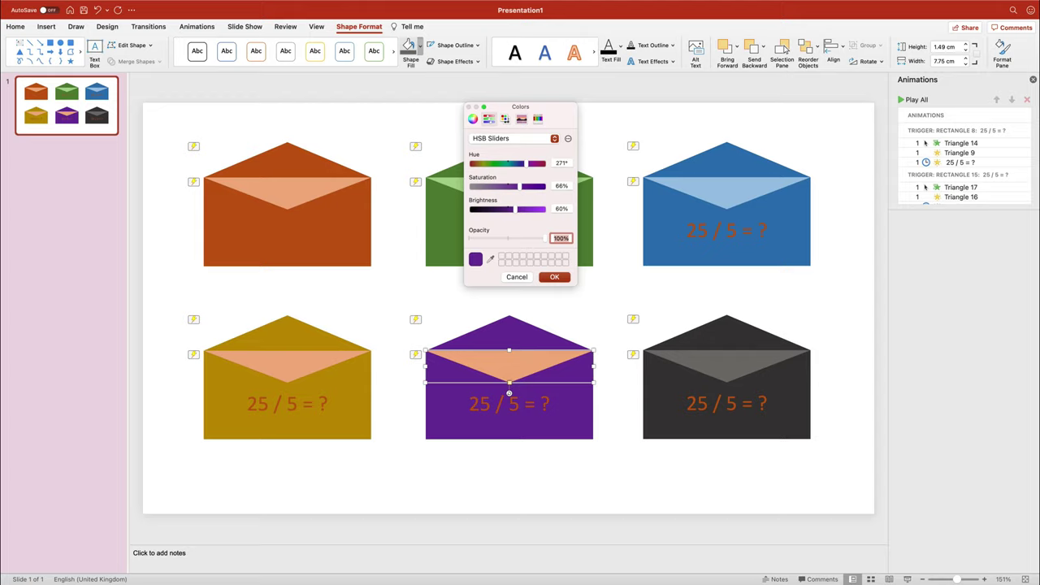
left_click_drag(514, 209, 535, 210)
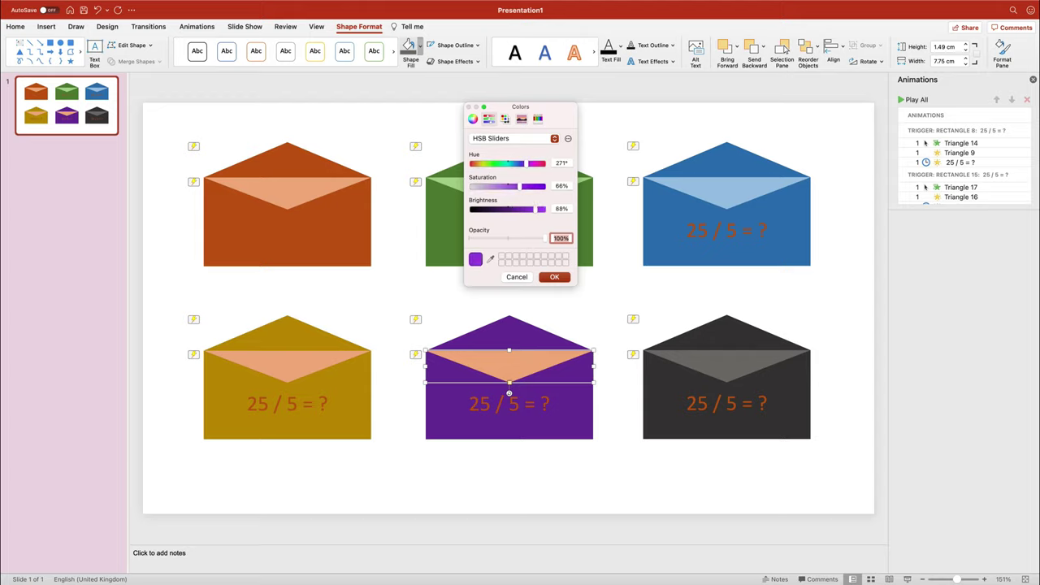
key("Return")
Fill the inner downward-pointing triangle of the dark gold envelope with light gold.
left_click(288, 363)
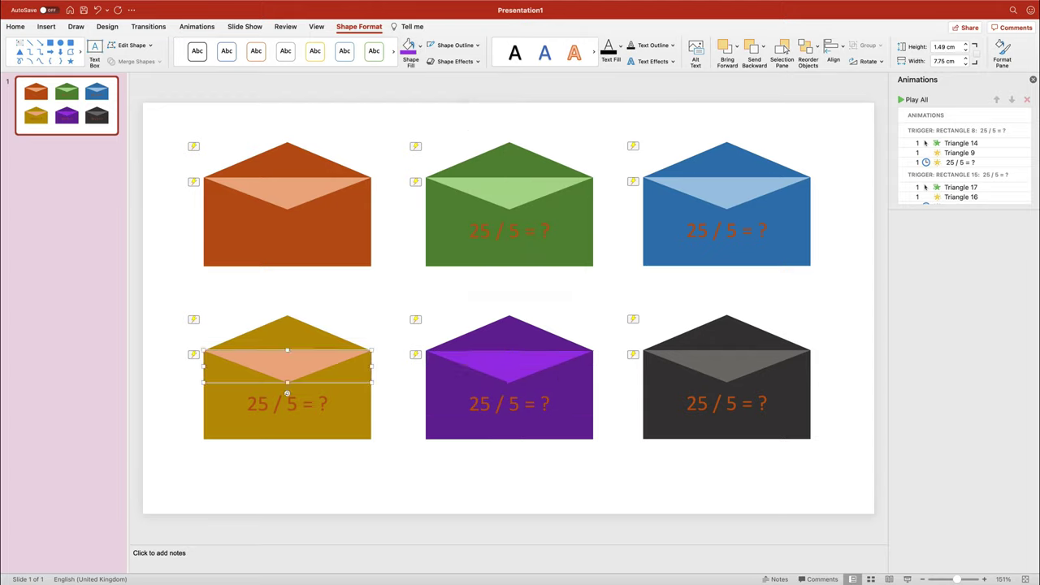
left_click(420, 47)
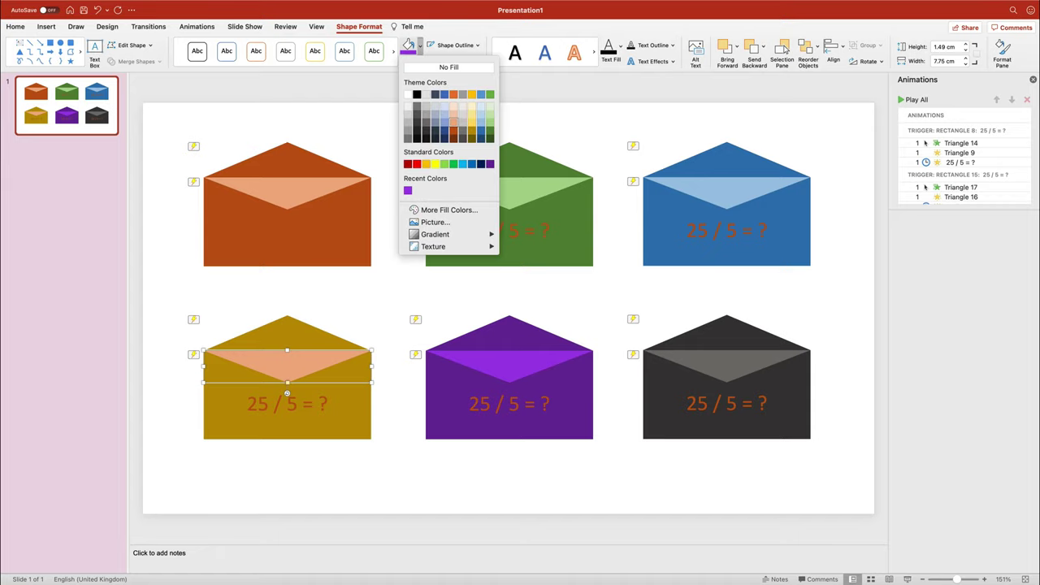
left_click(472, 118)
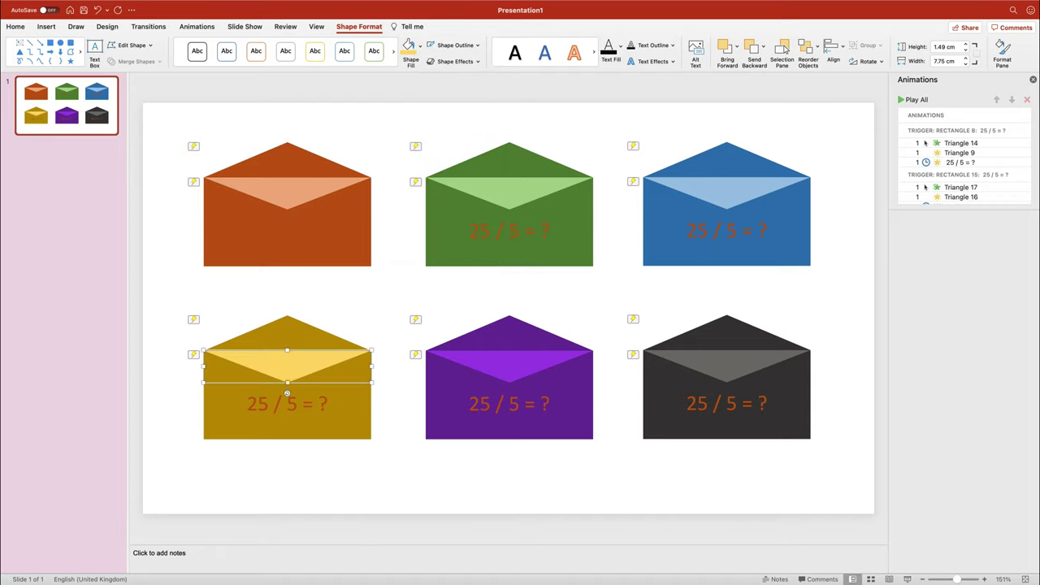
Change the question on the green envelope to "10 + 9 = ?".
left_click(495, 231)
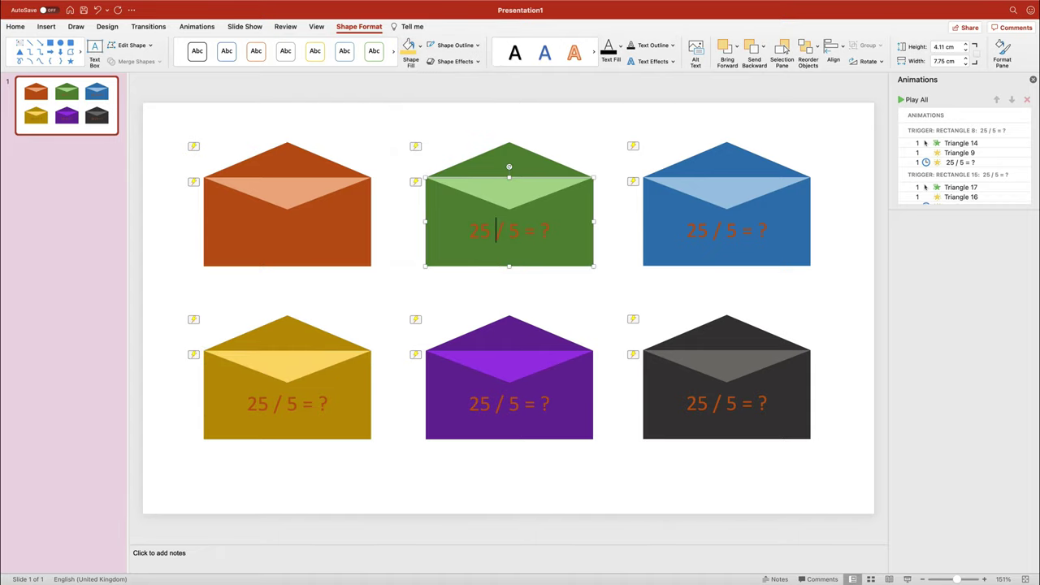
left_click_drag(469, 231, 525, 231)
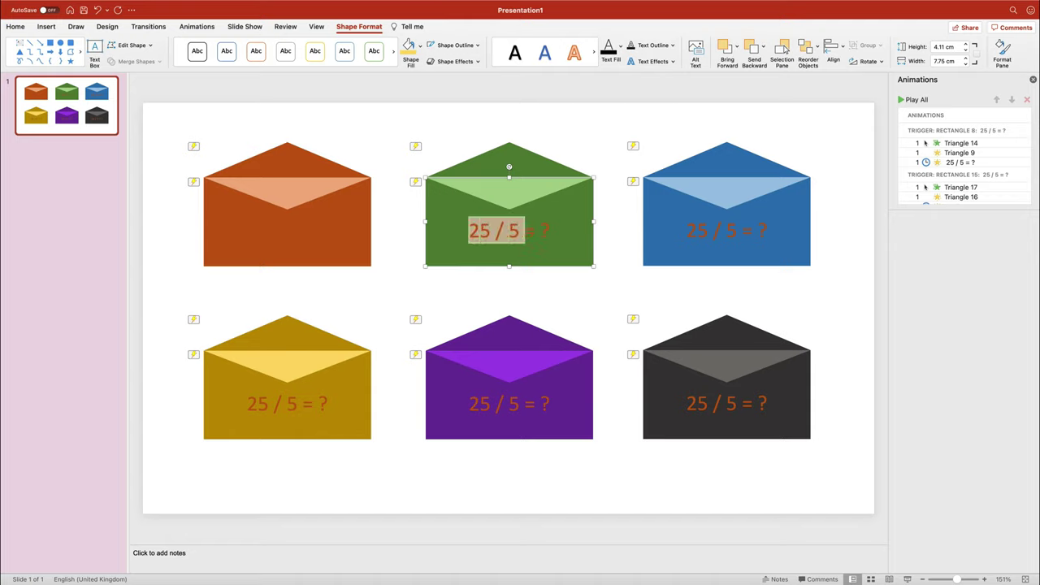
type("10")
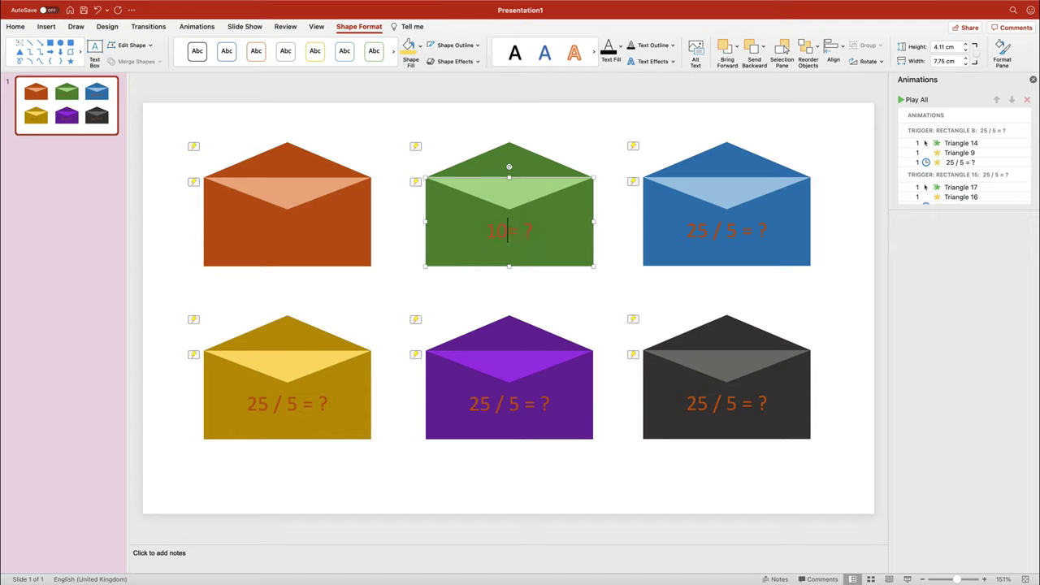
type("+5")
key("Left")
key("Left")
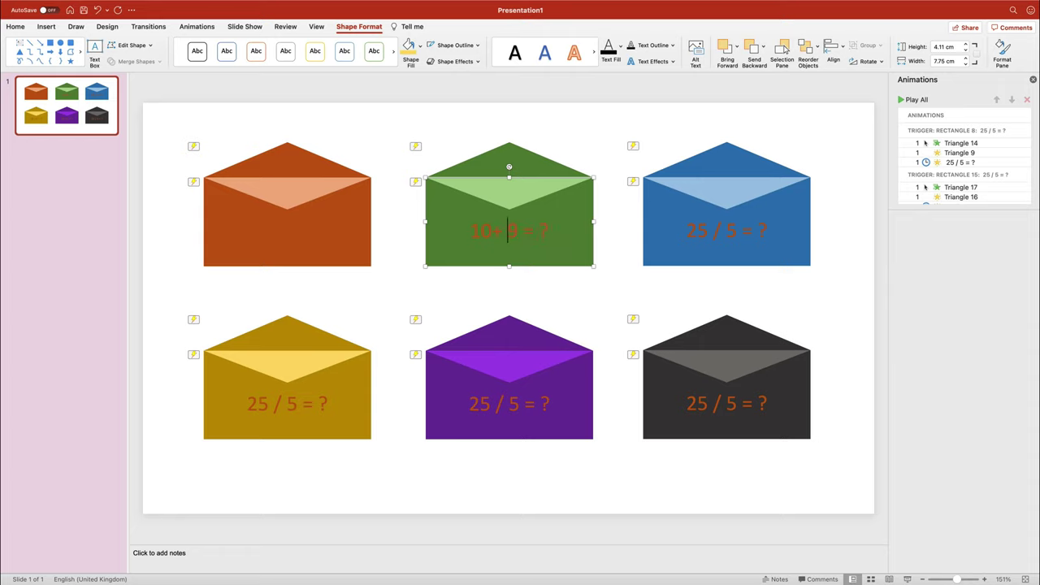
key("Left")
key("Left")
Change the question on the blue envelope to "7 * 4 = ?".
double_click(697, 230)
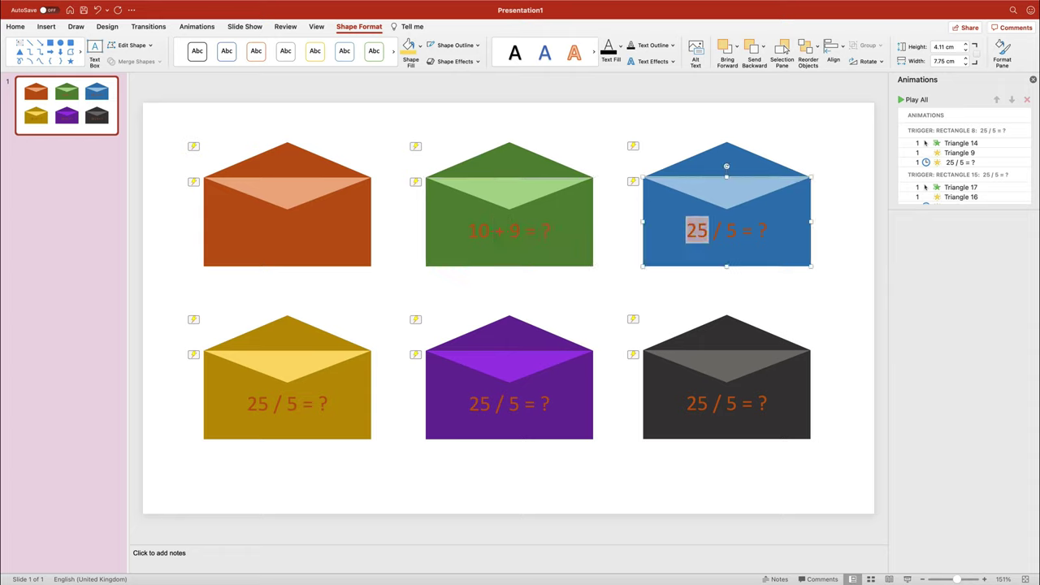
type("7")
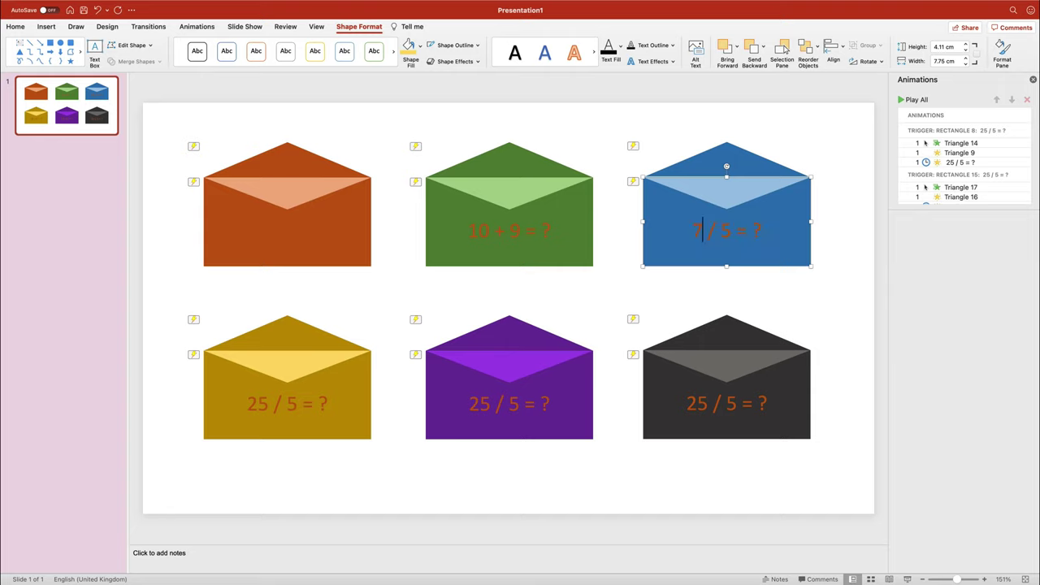
left_click_drag(732, 231, 710, 231)
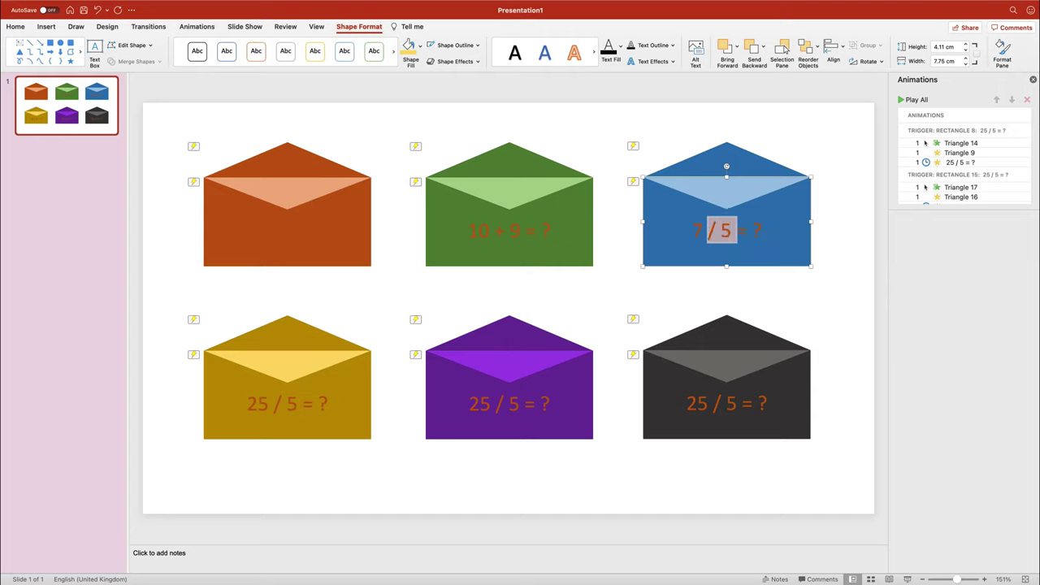
type("*")
type(" 4")
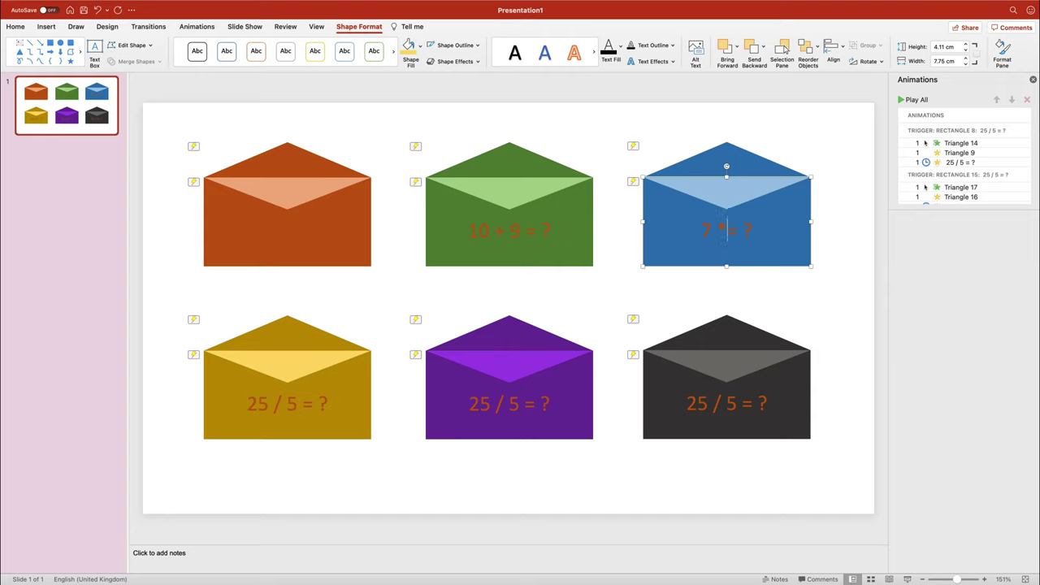
left_click(159, 552)
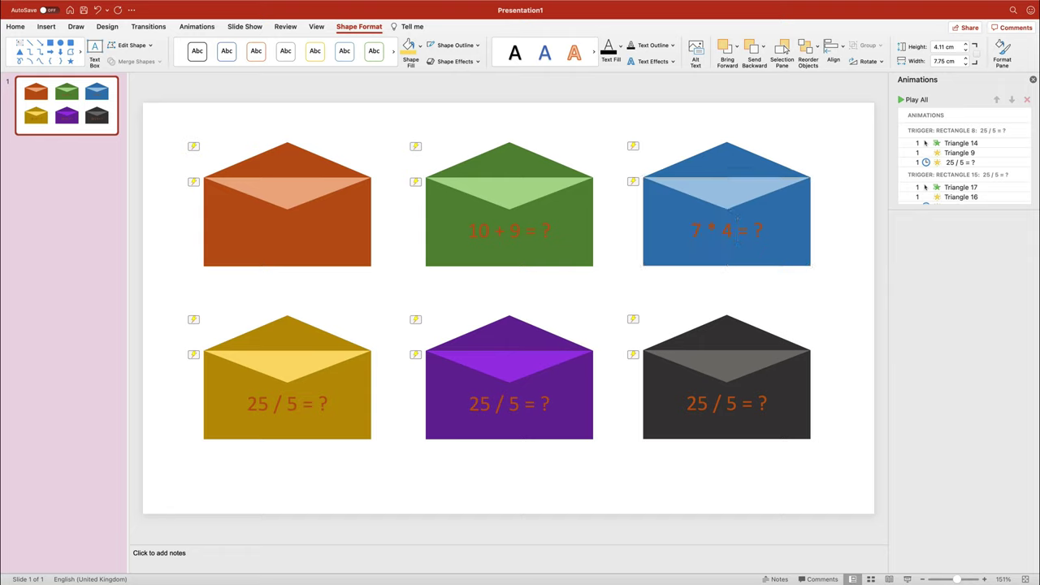
Replace the gold envelope's question with "13 – 9 = ?".
left_click(269, 404)
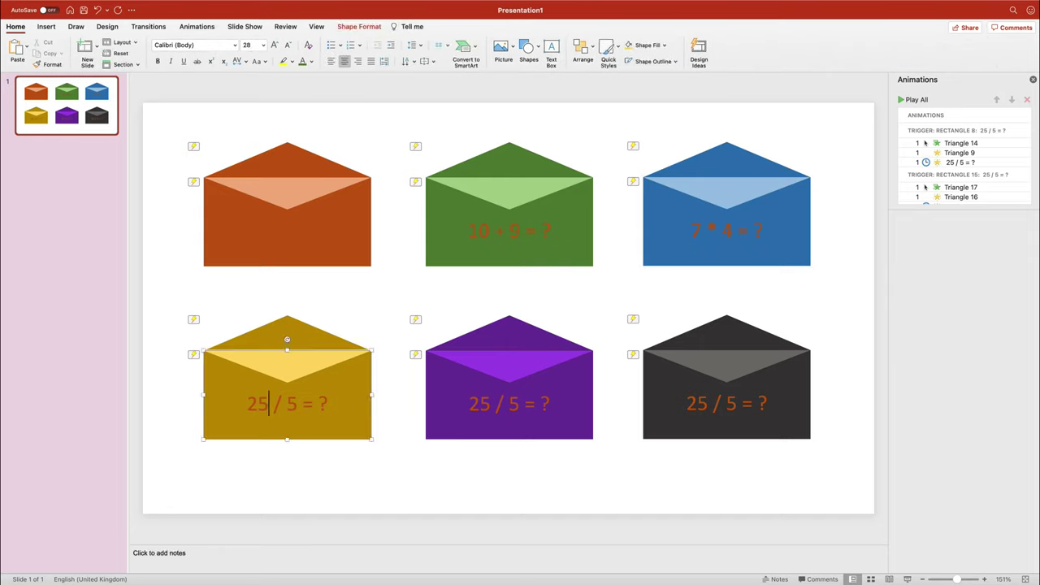
left_click_drag(245, 404, 270, 404)
type("13")
left_click_drag(303, 404, 274, 403)
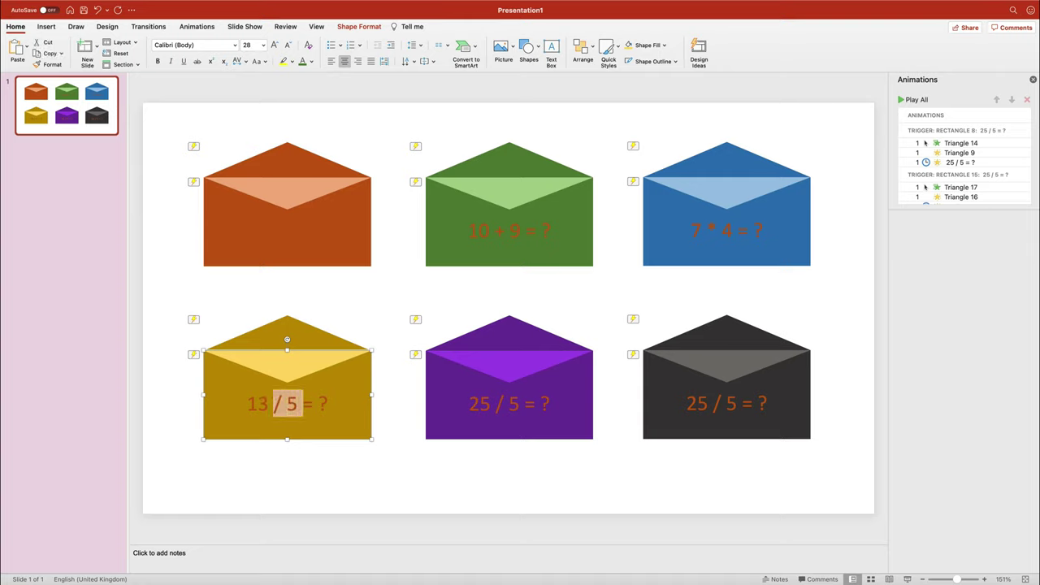
type("- 9")
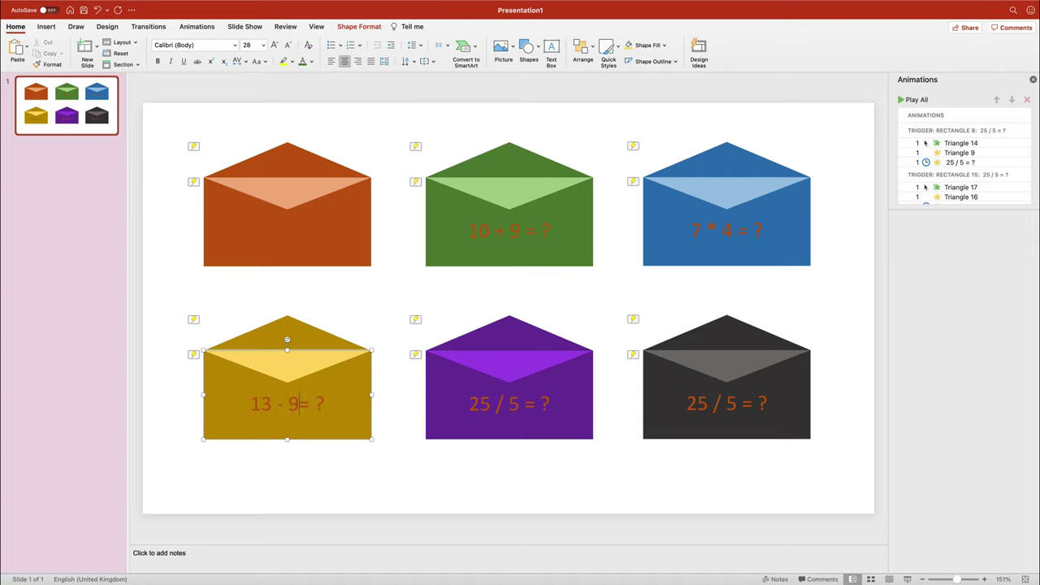
Replace the purple envelope's question with "8 / 8 = ?".
left_click_drag(492, 404, 469, 404)
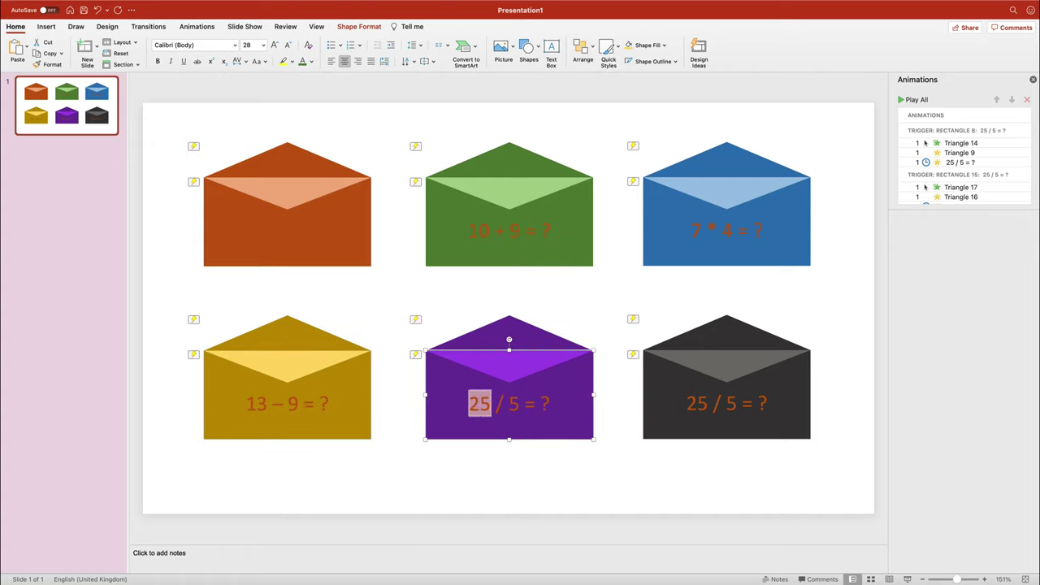
type("8")
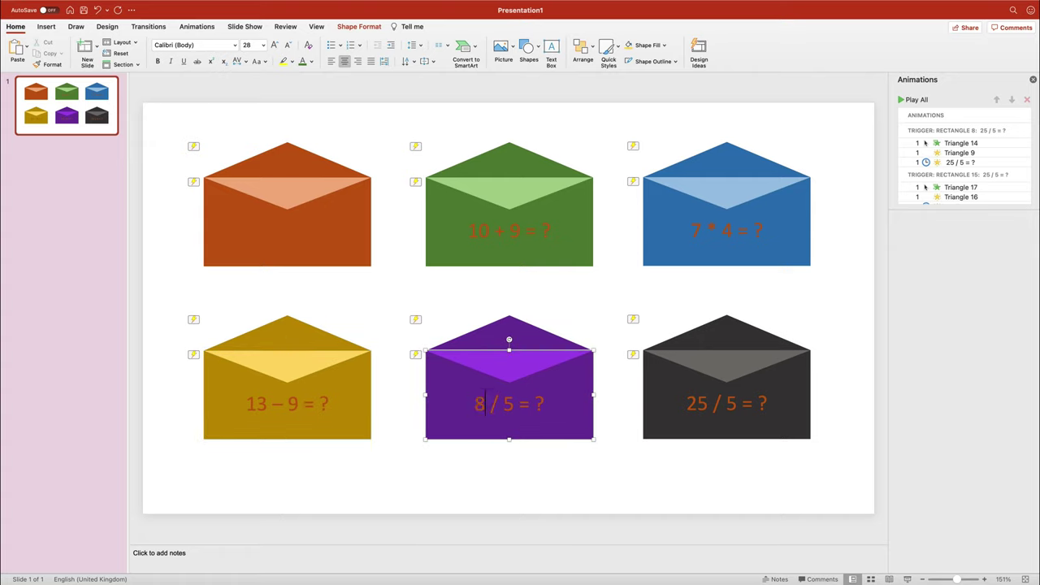
double_click(508, 403)
type("8")
Rewrite the question on the dark gray envelope as "2 * 2 + 1= ?".
mouse_move(709, 404)
left_mouse_down()
mouse_move(685, 404)
mouse_move(718, 403)
mouse_move(706, 404)
left_mouse_up()
type("2 ")
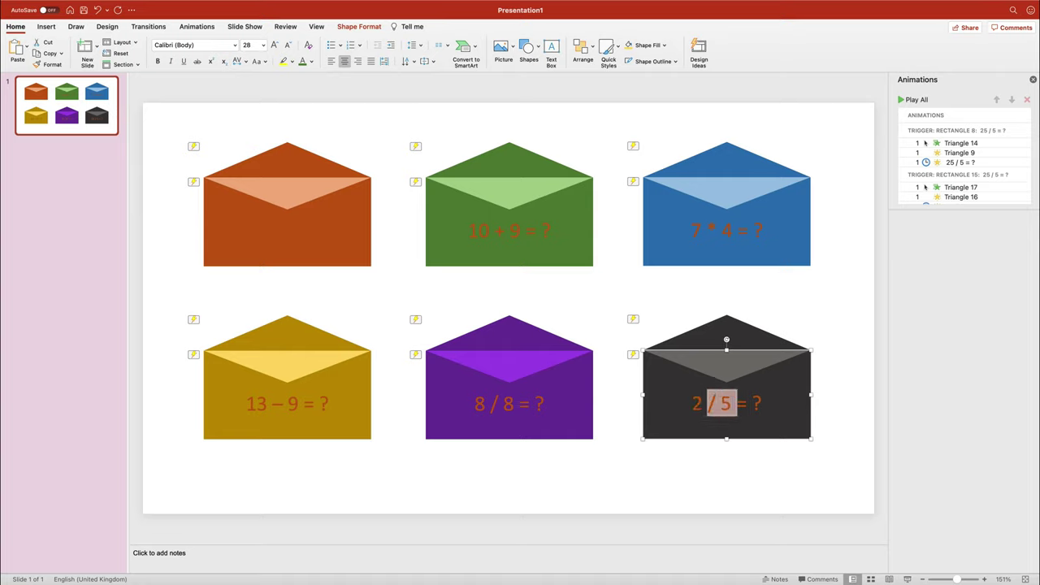
type("*2 ")
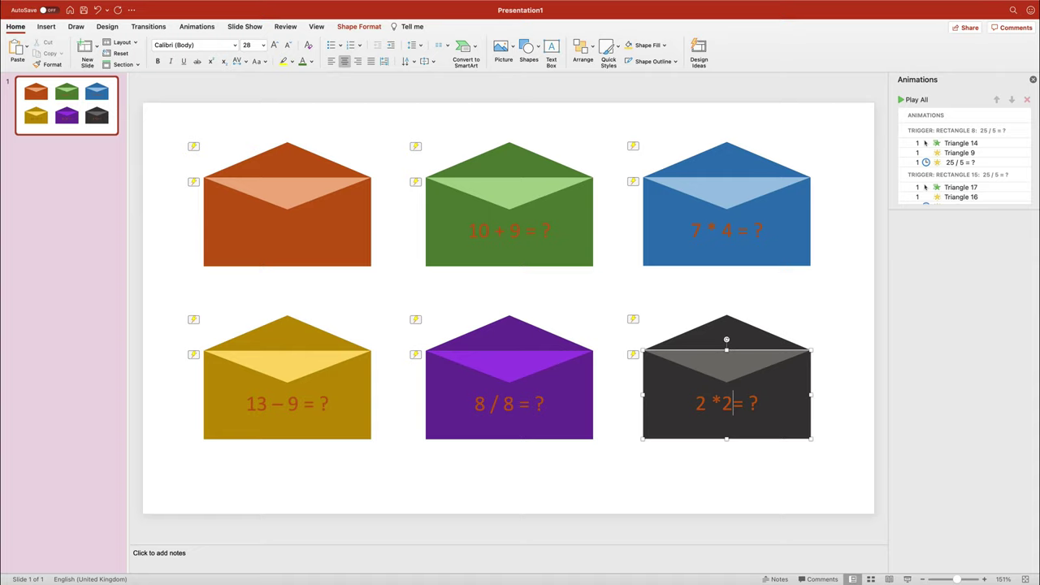
type("+ 1")
key("Left")
key("Left")
key("Left")
key("Left")
key("Left")
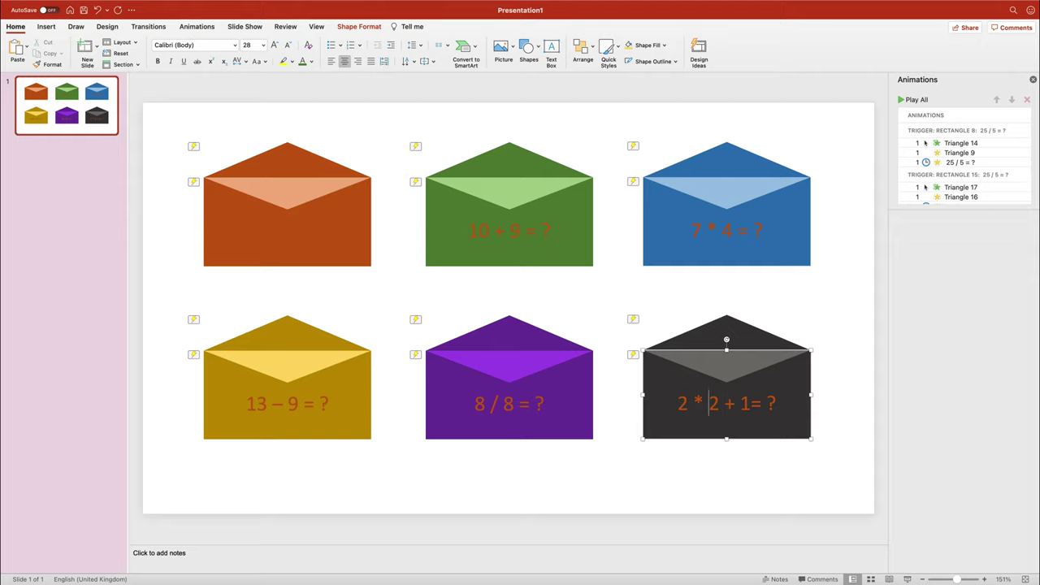
Set the font color of the green envelope's question to the same dark green as its body.
left_click(468, 231)
key("super+a")
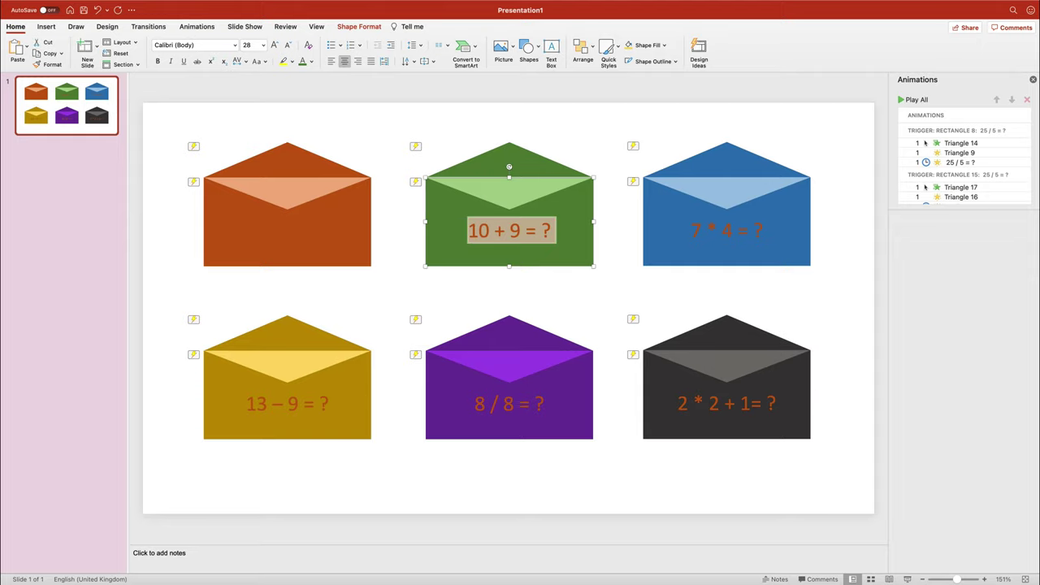
left_click(311, 62)
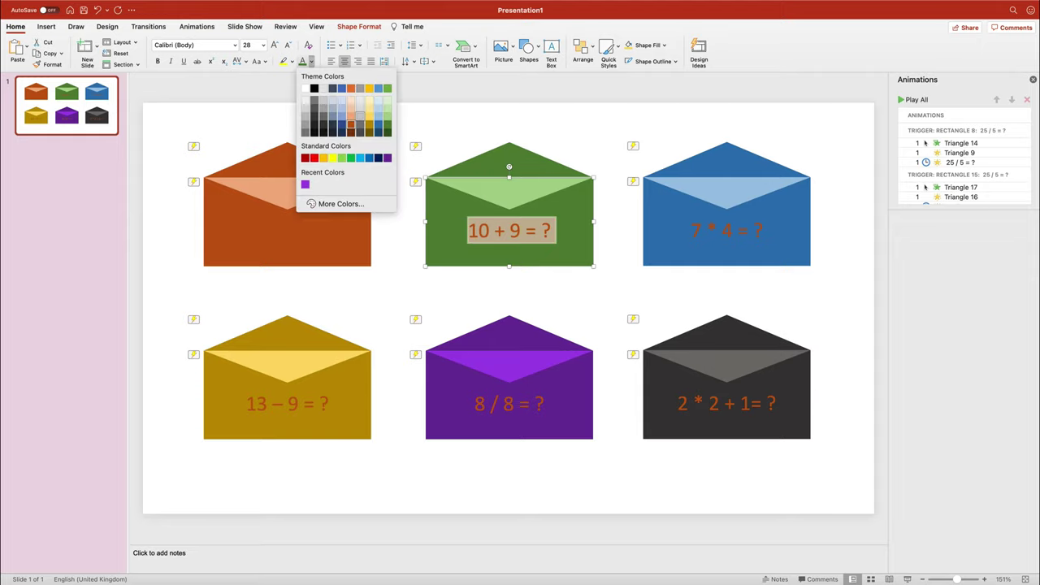
left_click(388, 125)
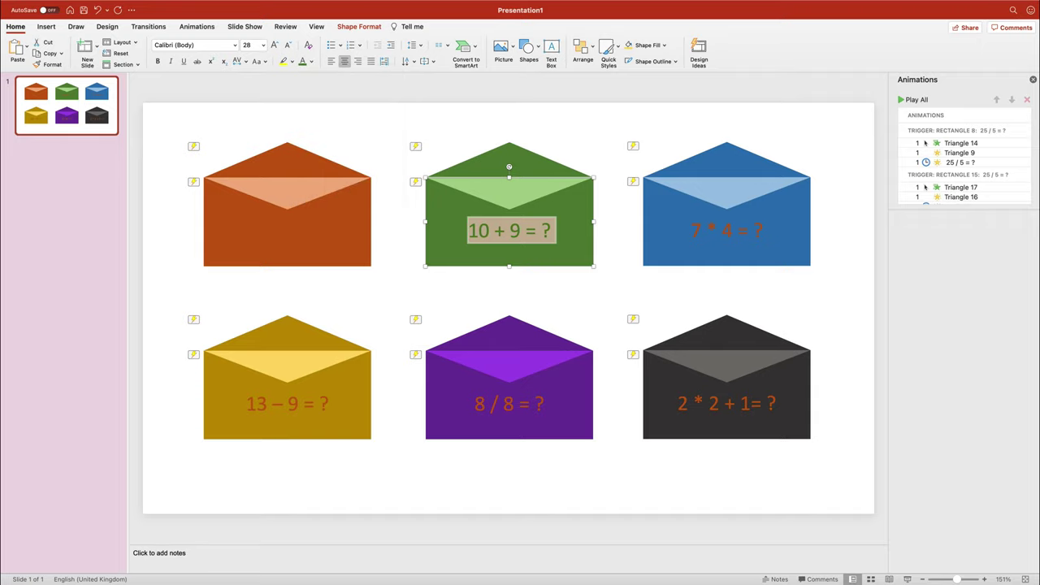
Set the font color of the blue envelope's question to the same blue as its body.
left_click_drag(691, 230, 767, 232)
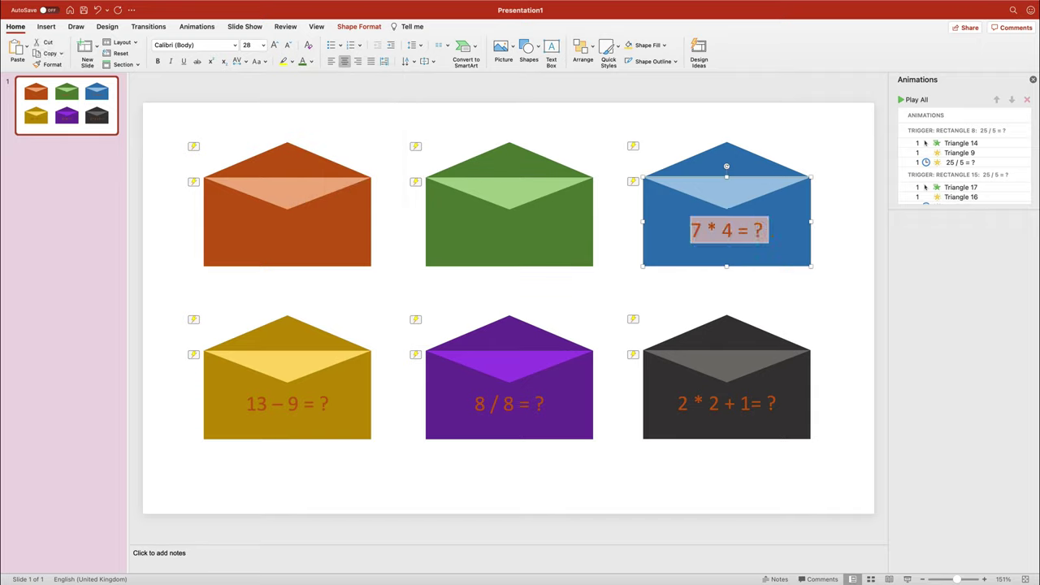
left_click(311, 62)
key("Escape")
Recolor the whole question text on the gold envelope to match the envelope's body.
left_click_drag(245, 404, 333, 404)
left_click(311, 62)
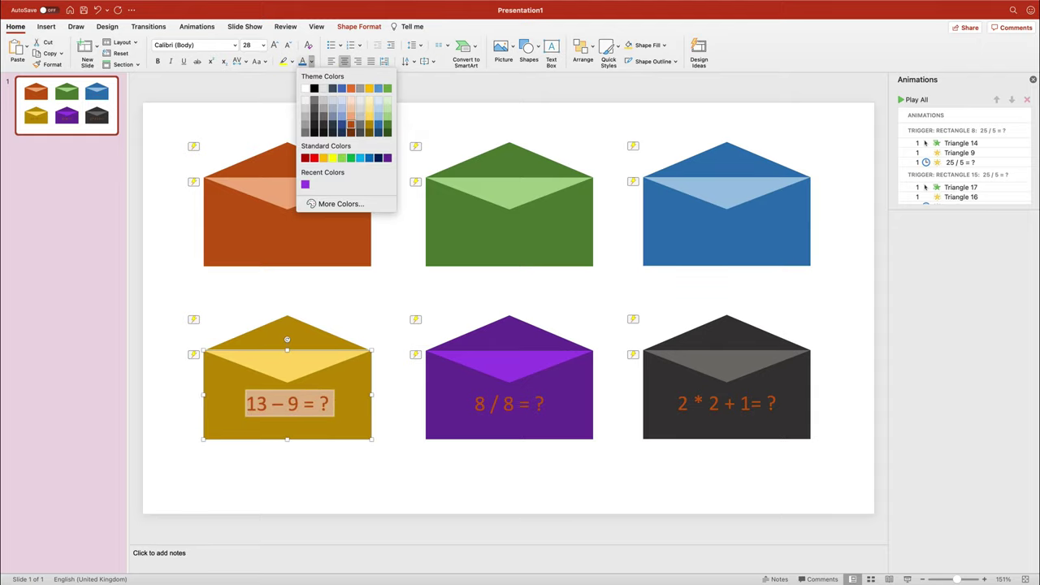